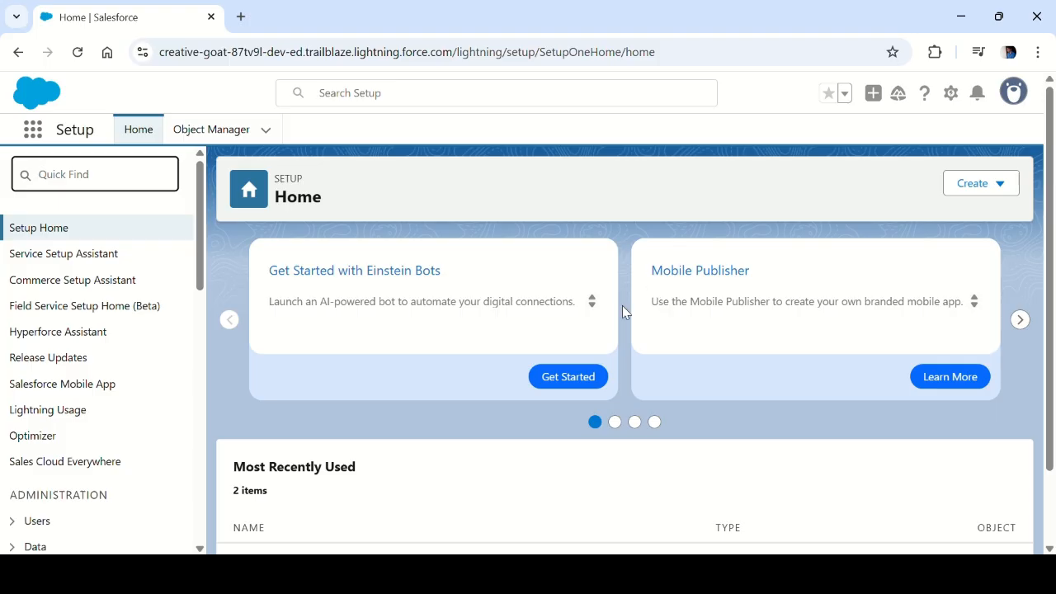
pyautogui.click(610, 574)
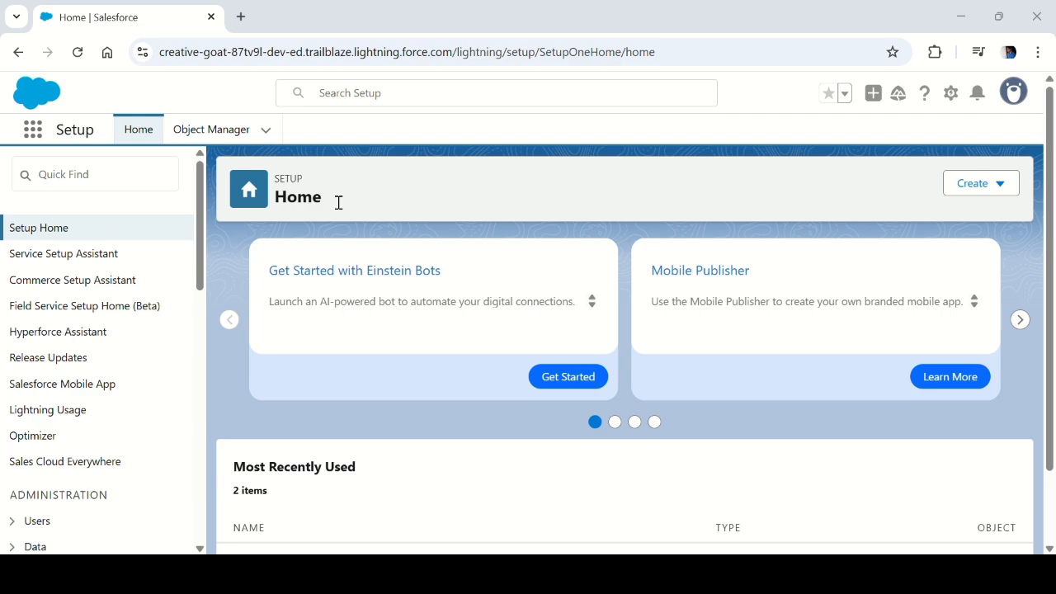
pyautogui.hotkey('alt', 'Tab')
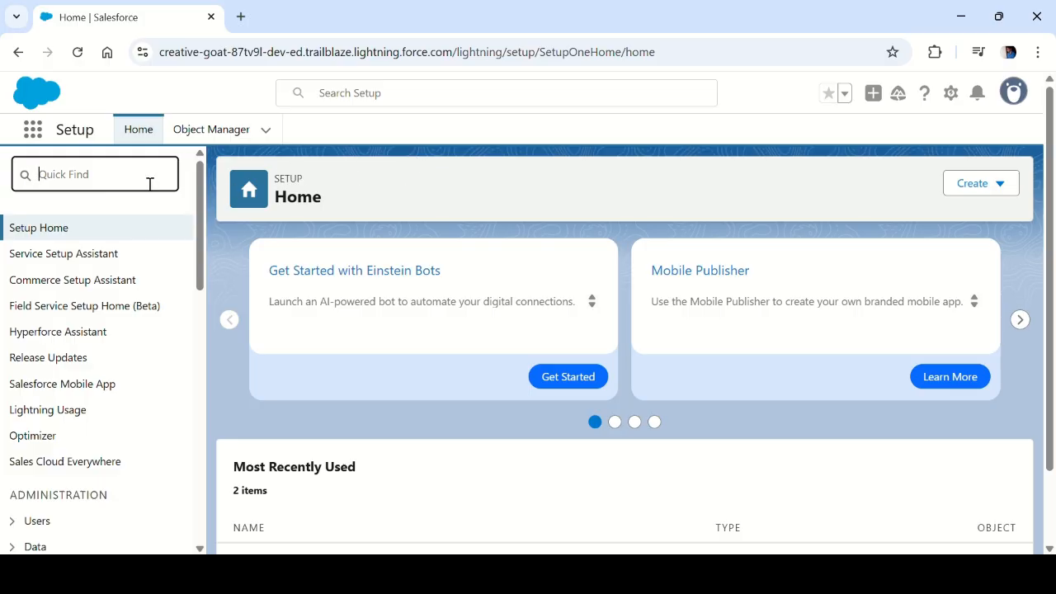
# Find the Auth. Providers setup page by searching for "auth" and start a new authentication provider
pyautogui.write('auth')
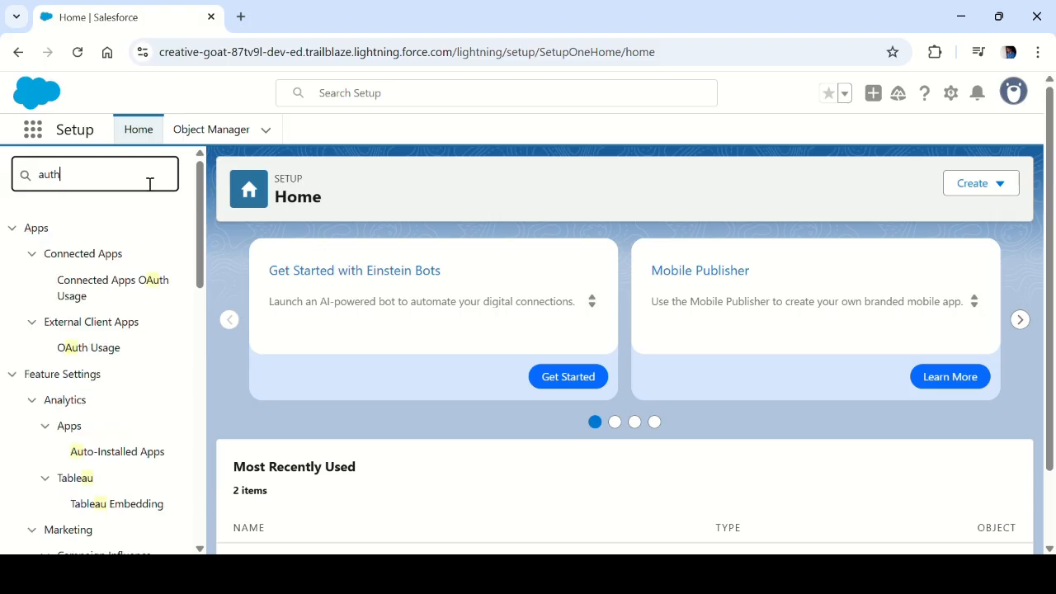
pyautogui.click(118, 384)
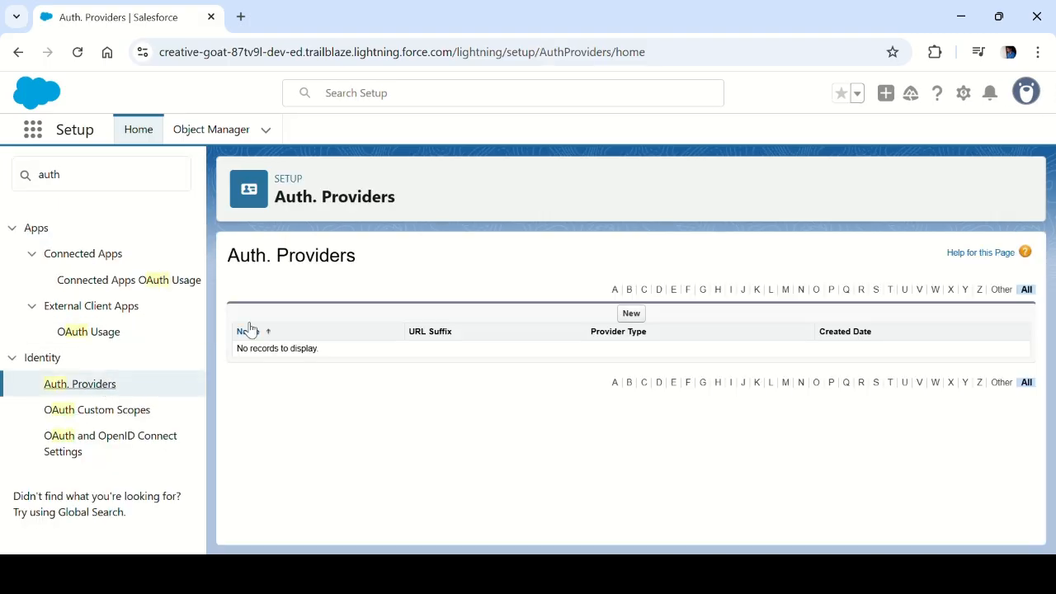
pyautogui.click(629, 316)
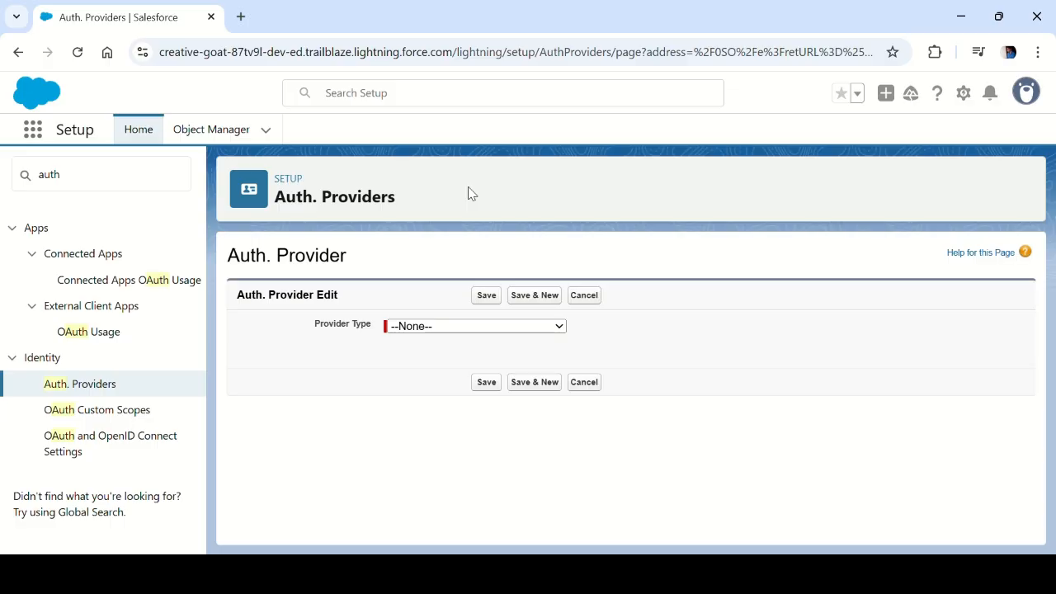
# Set the provider type to Google and name the provider Google Social Signon, letting the URL suffix fill in from the name
pyautogui.click(433, 139)
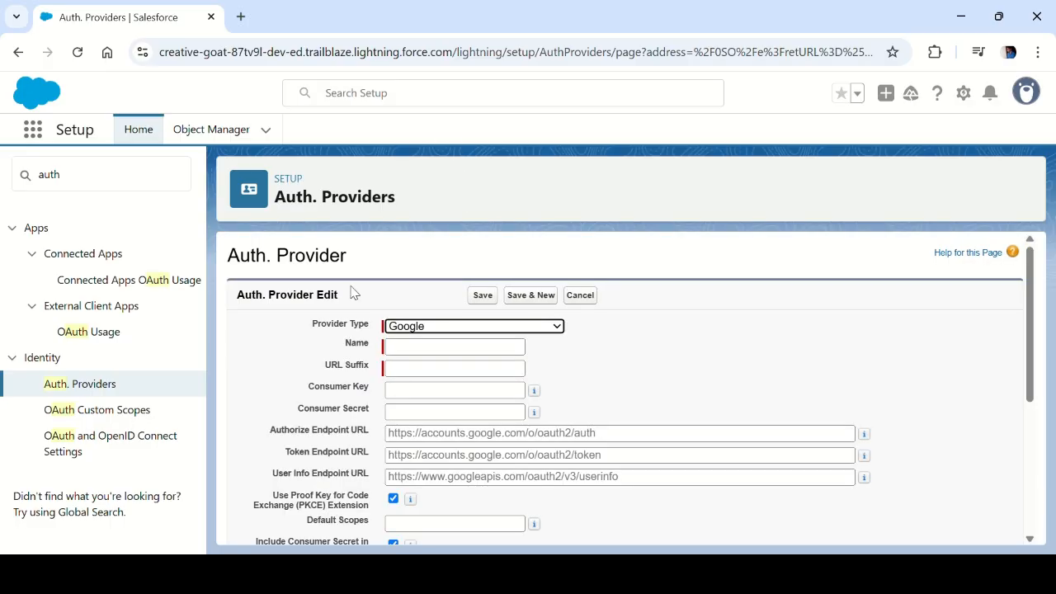
pyautogui.scroll(-2, 322, 343)
pyautogui.scroll(1, 537, 312)
pyautogui.scroll(3, 537, 312)
pyautogui.scroll(-1, 431, 338)
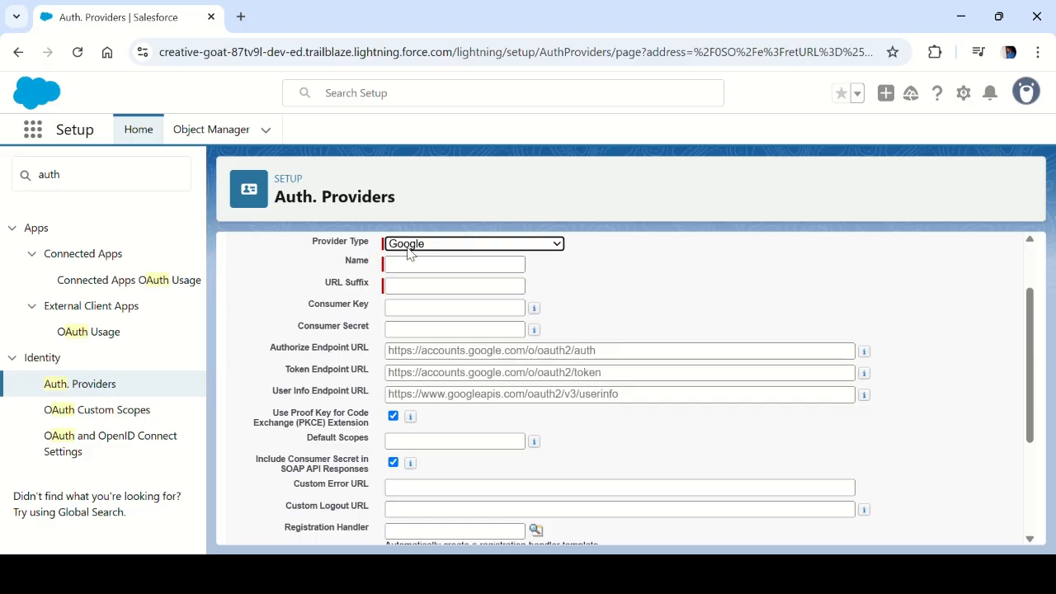
pyautogui.click(444, 268)
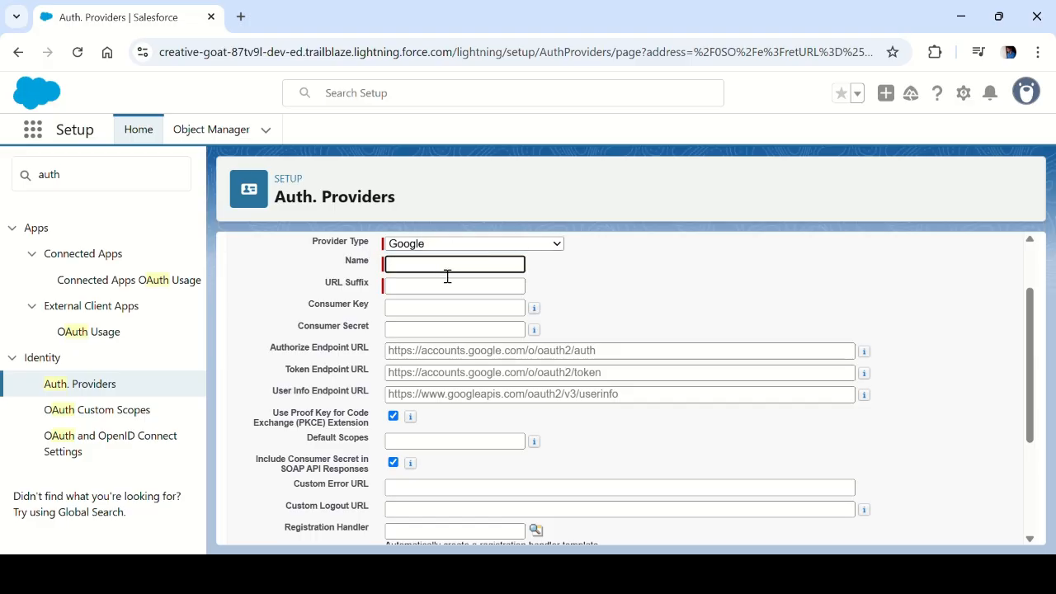
pyautogui.write('Google Social Signon')
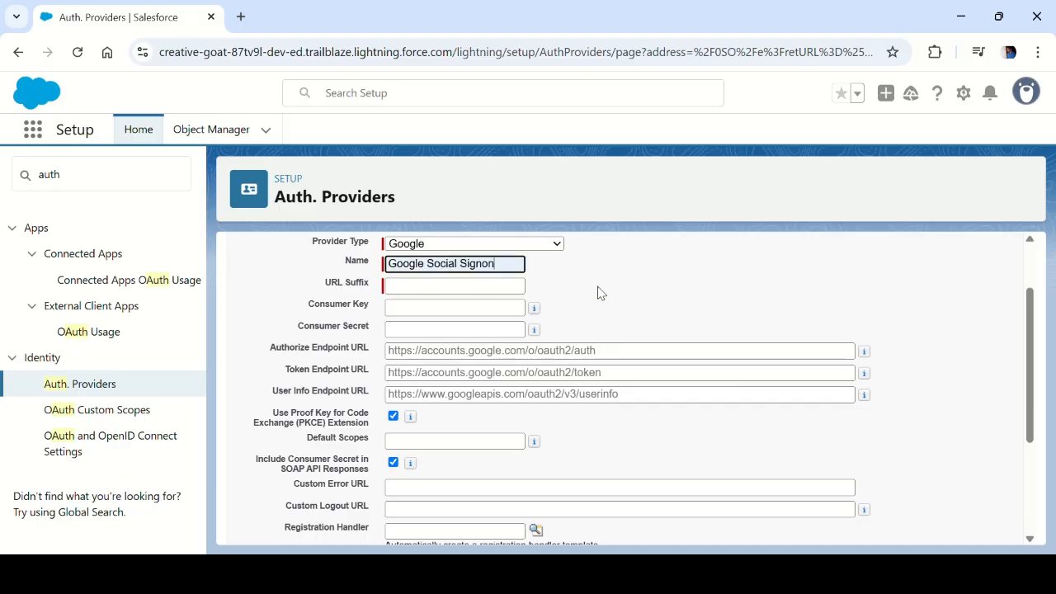
pyautogui.press('Tab')
pyautogui.scroll(-1, 570, 297)
pyautogui.scroll(1, 479, 293)
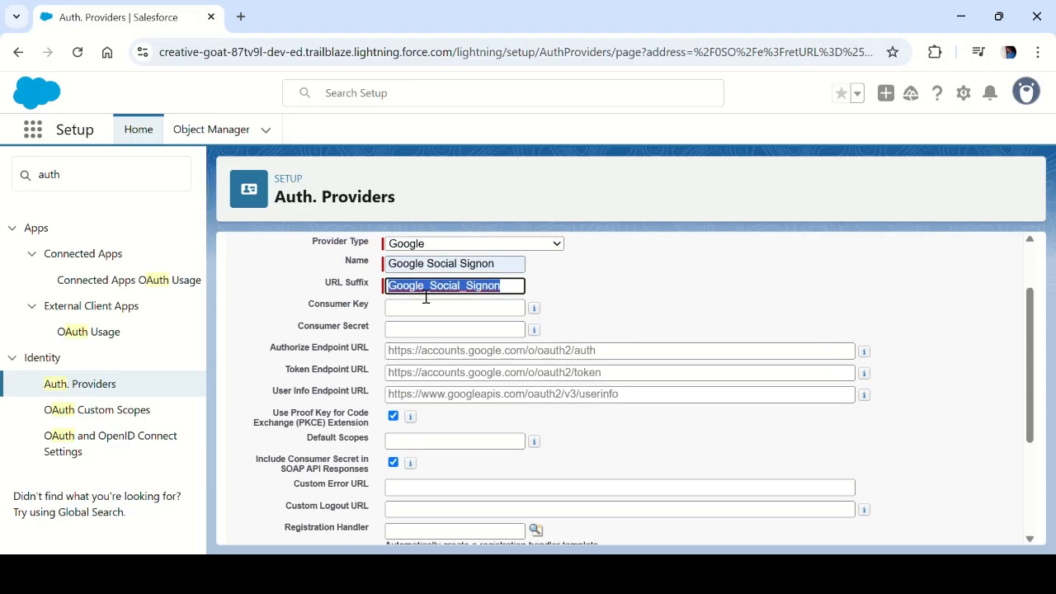
# Choose to have a registration handler template created automatically for the Google provider
pyautogui.scroll(-3, 455, 303)
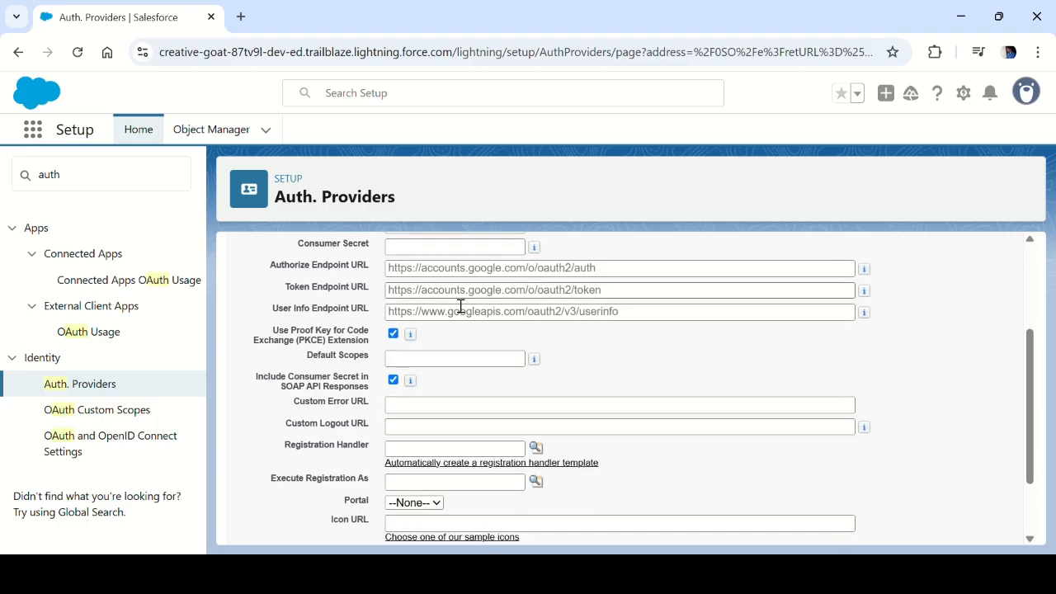
pyautogui.scroll(2, 456, 313)
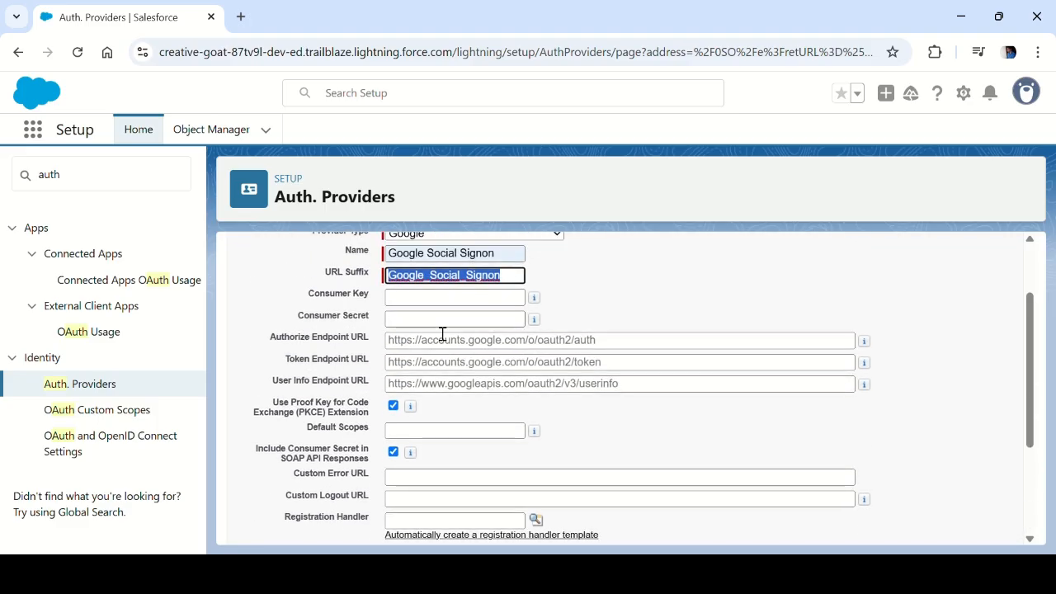
pyautogui.scroll(-1, 444, 417)
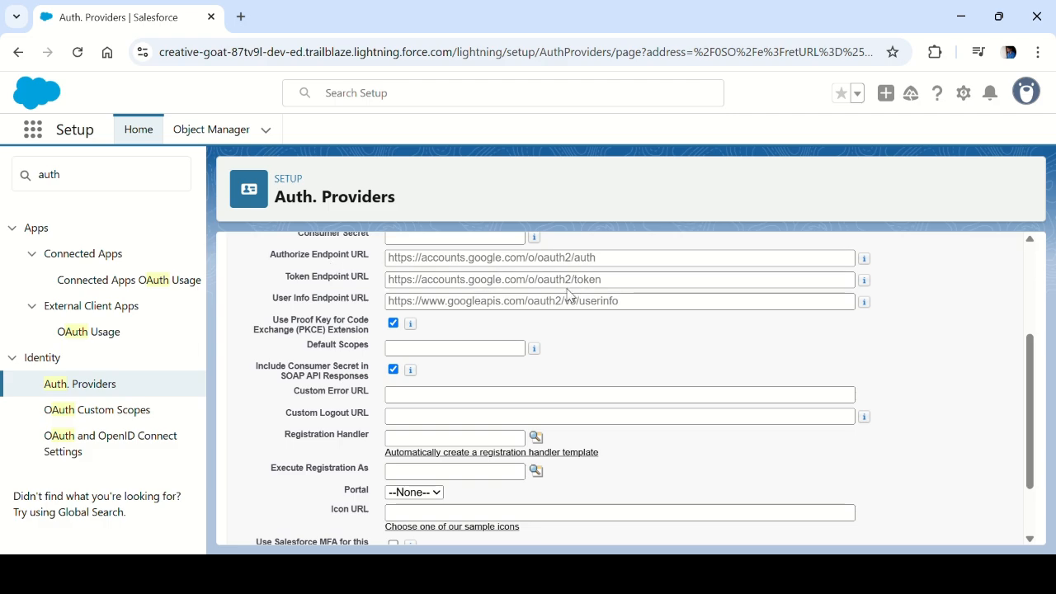
pyautogui.scroll(-1, 520, 310)
pyautogui.scroll(1, 504, 316)
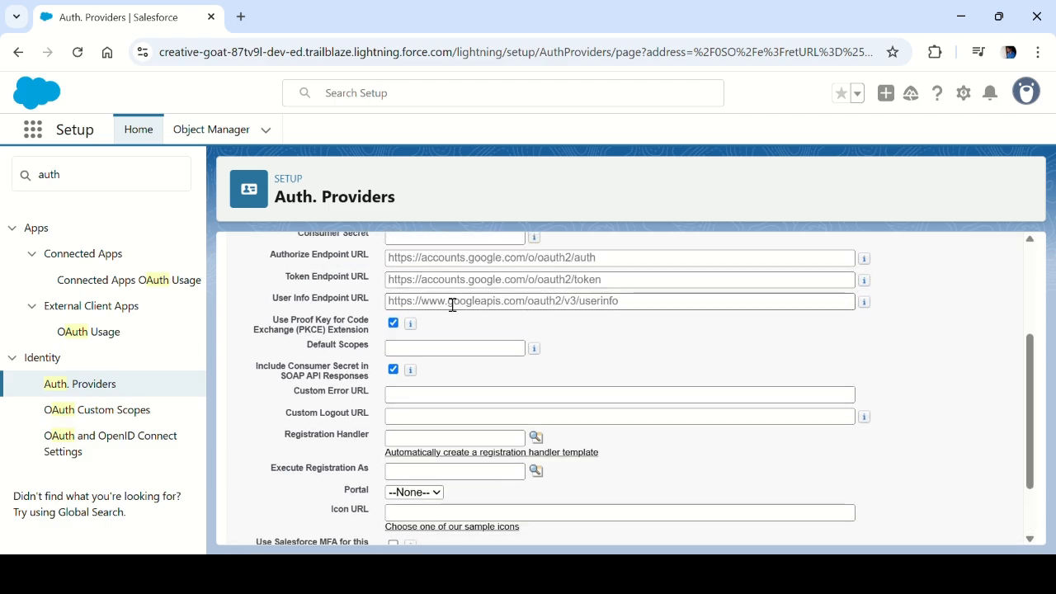
pyautogui.scroll(-1, 450, 306)
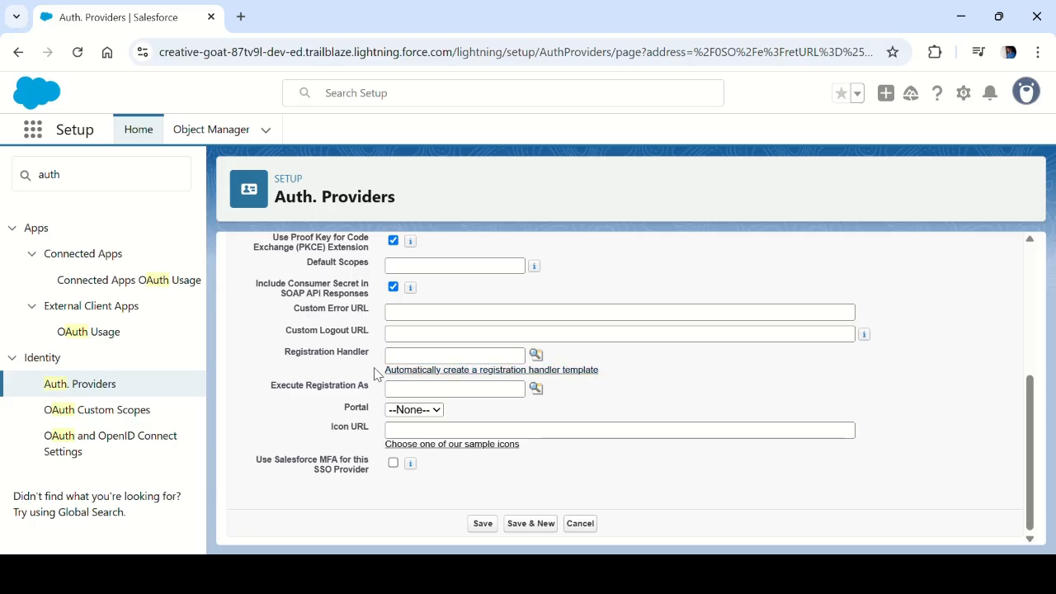
pyautogui.moveTo(289, 360); pyautogui.dragTo(371, 361)
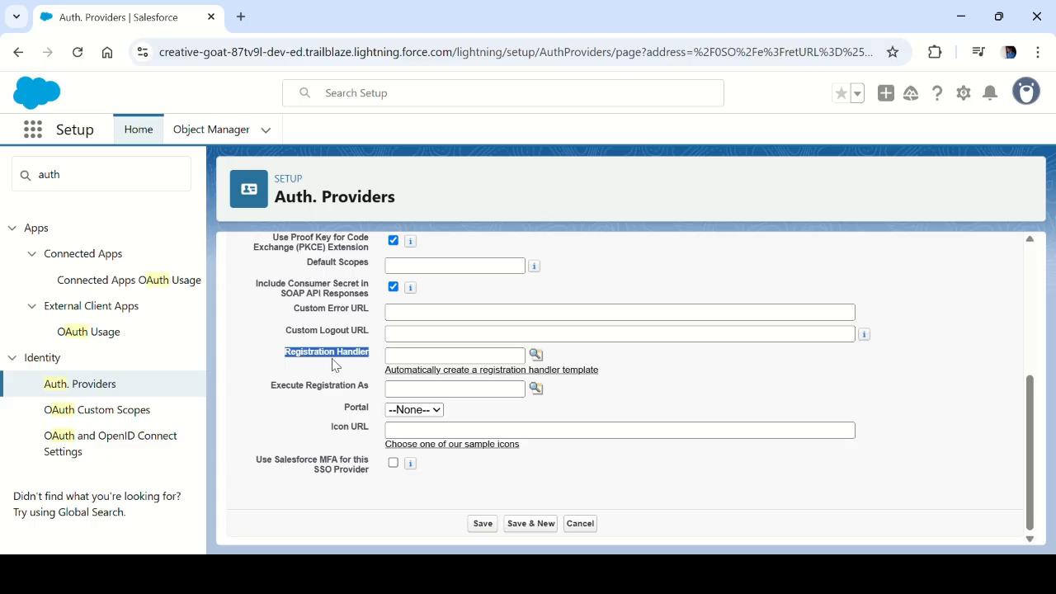
pyautogui.click(333, 364)
pyautogui.click(462, 371)
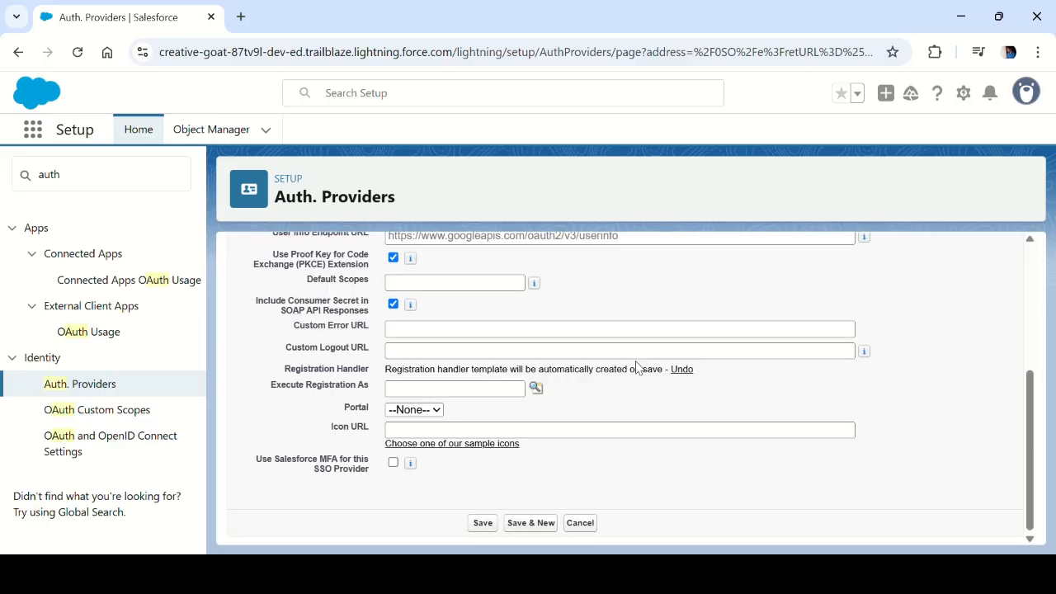
pyautogui.moveTo(404, 370); pyautogui.dragTo(608, 378)
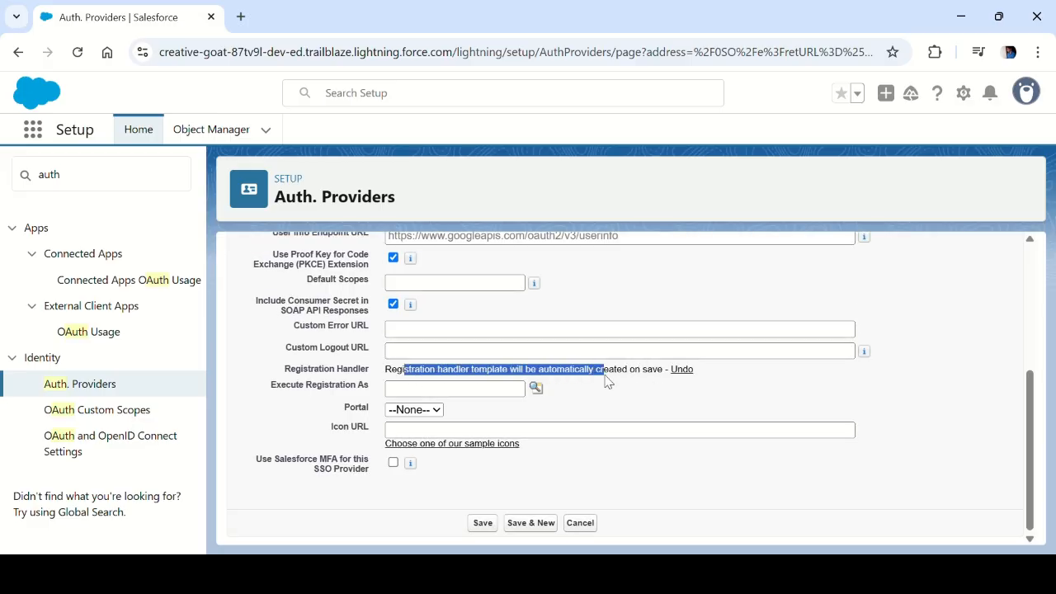
# Set Execute Registration As to the administrator's user account and save the authentication provider
pyautogui.click(536, 391)
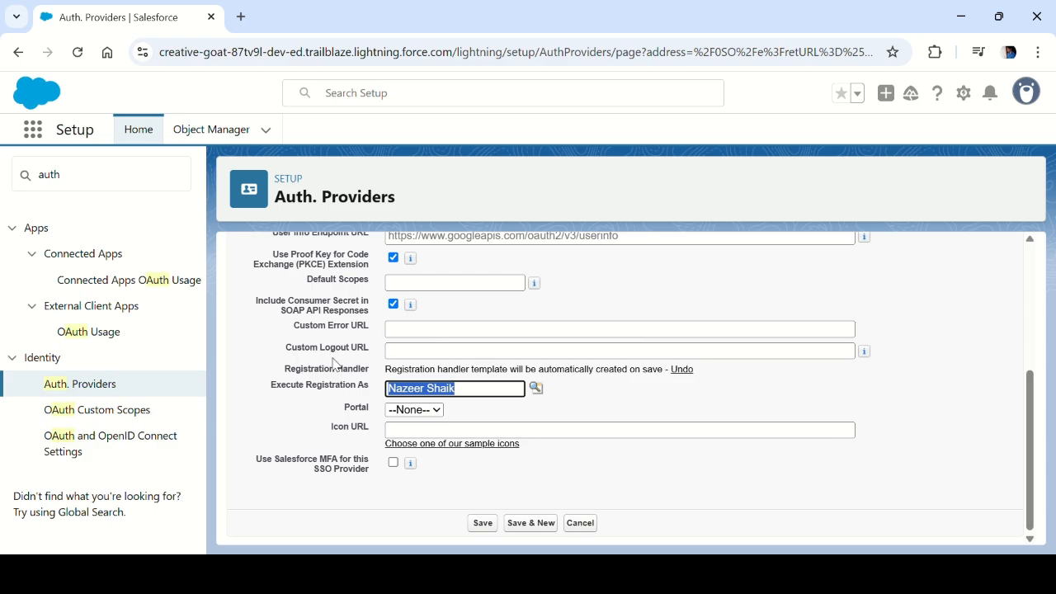
pyautogui.scroll(2, 332, 363)
pyautogui.scroll(-2, 332, 363)
pyautogui.click(484, 523)
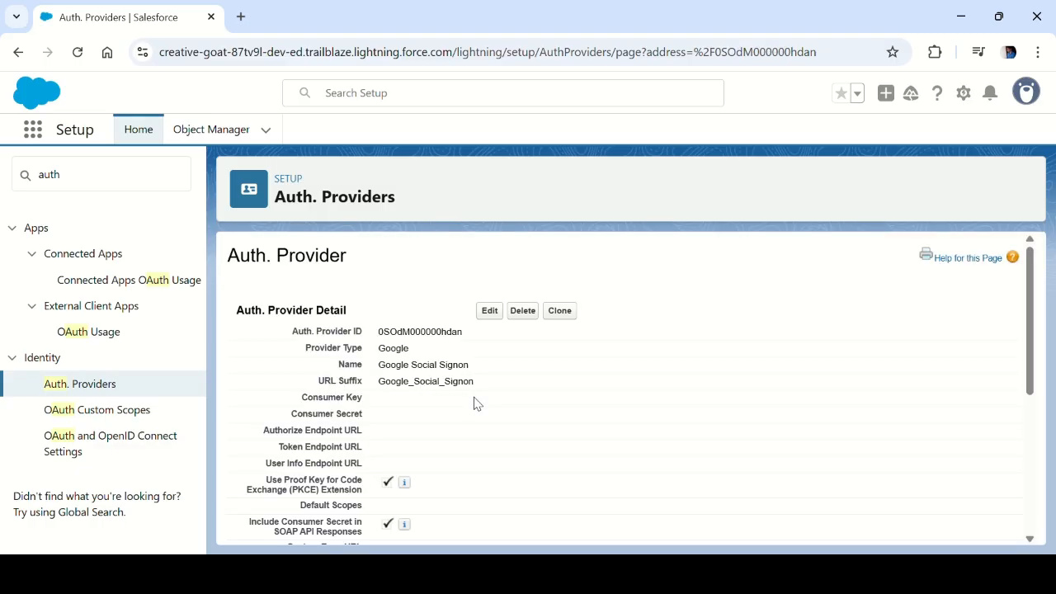
# Open the provider's auto-created registration handler Apex class for editing
pyautogui.scroll(-4, 474, 403)
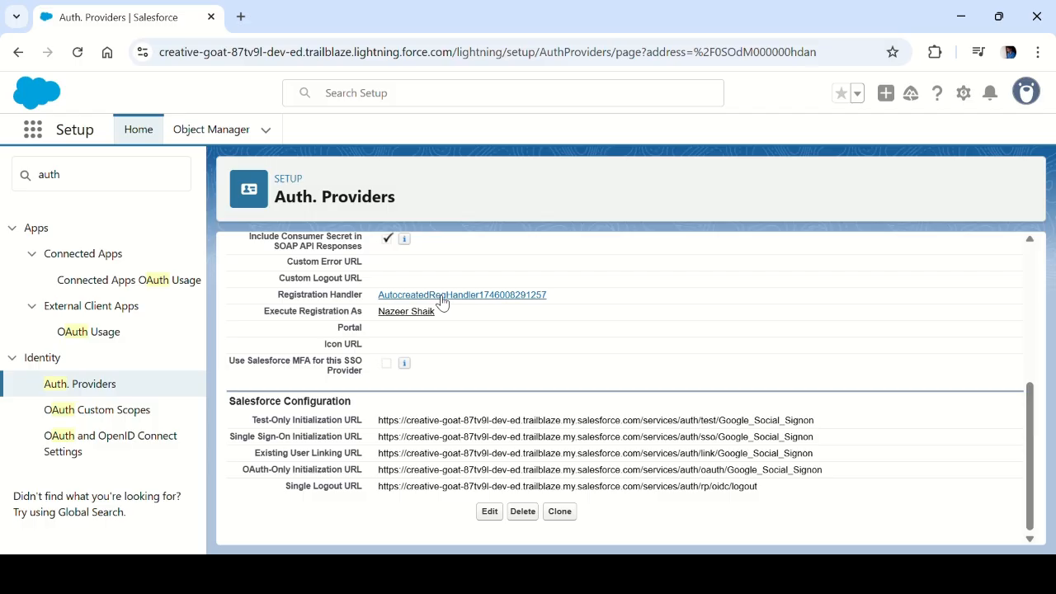
pyautogui.click(440, 297)
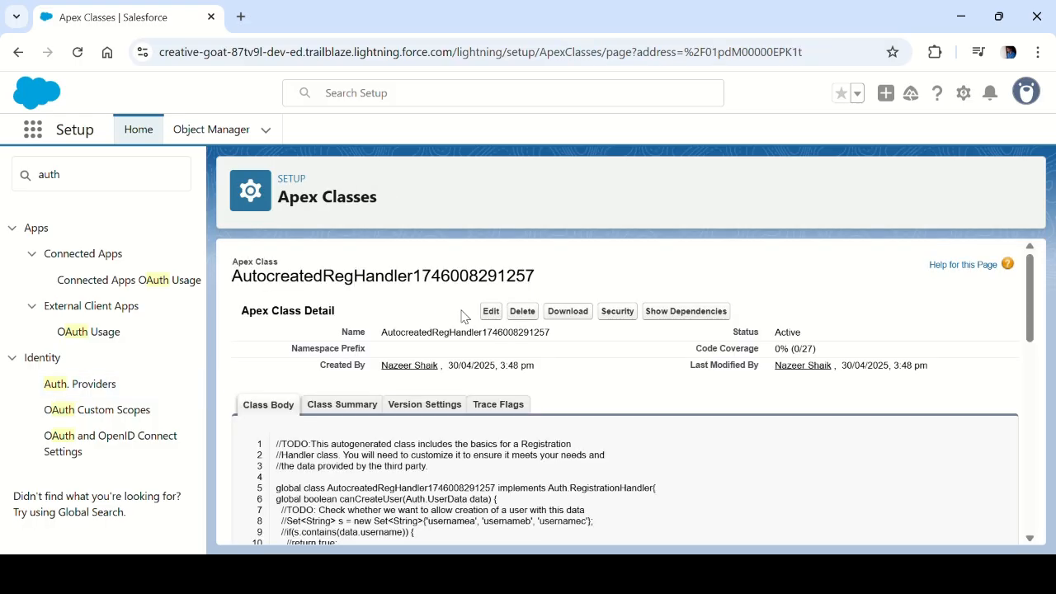
pyautogui.click(493, 312)
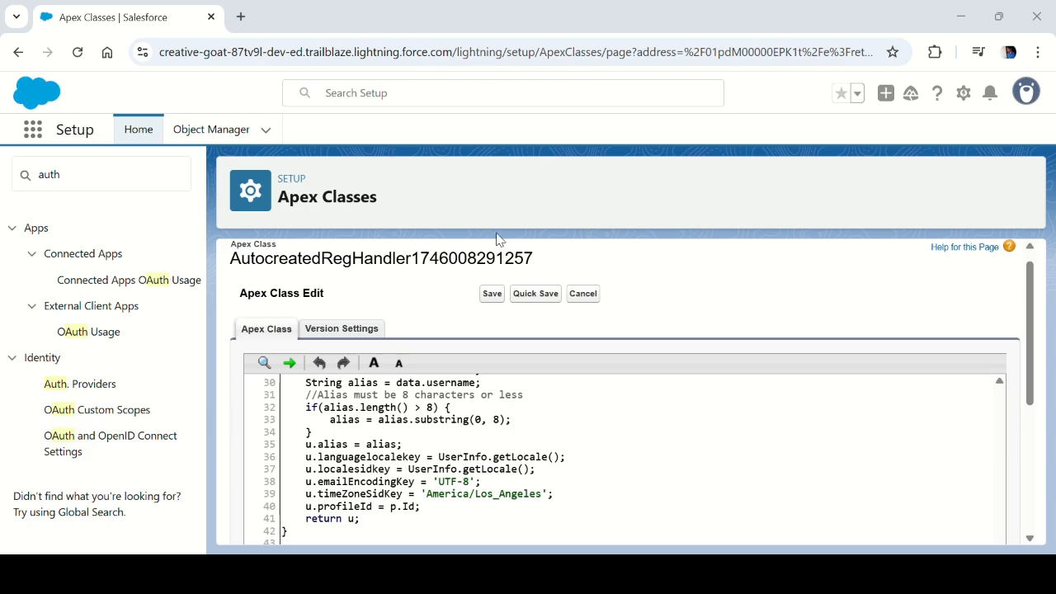
# Replace all of the class's template code with the copied SimpleGoogleRegistrationHandler code
pyautogui.click(598, 302)
pyautogui.click(504, 411)
pyautogui.hotkey('ctrl', 'a')
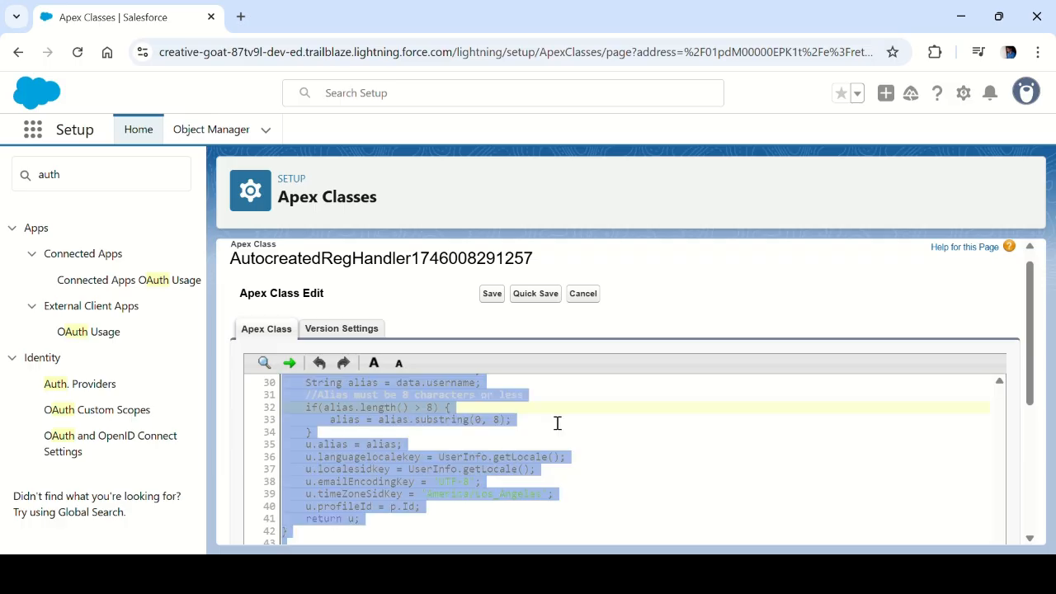
pyautogui.hotkey('ctrl', 'v')
# Examine the pasted code from the private createUser method up to the class declaration implementing Auth.RegistrationHandler
pyautogui.scroll(2, 524, 421)
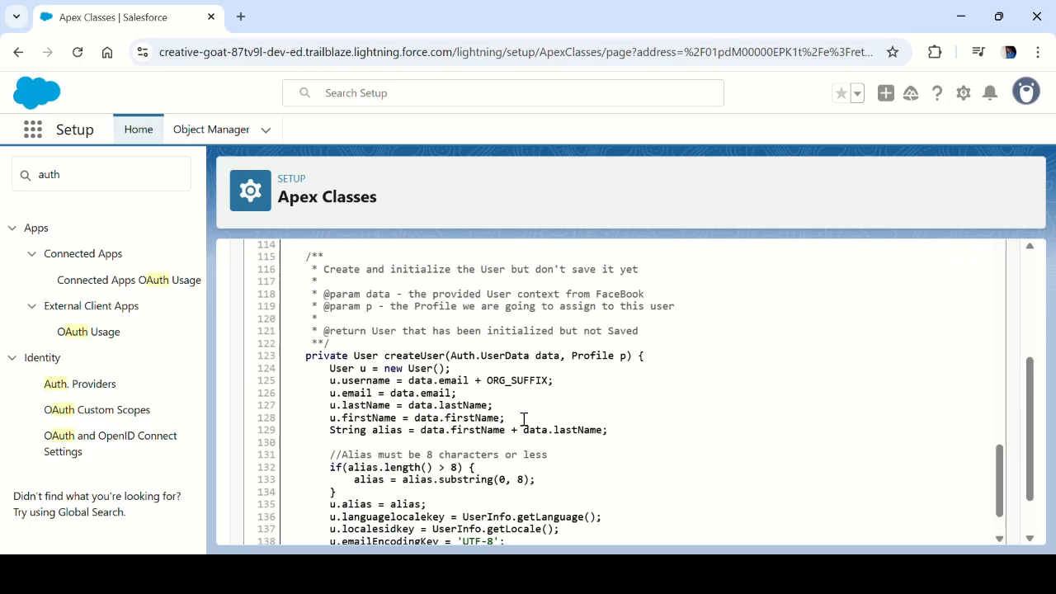
pyautogui.moveTo(385, 372); pyautogui.dragTo(471, 378)
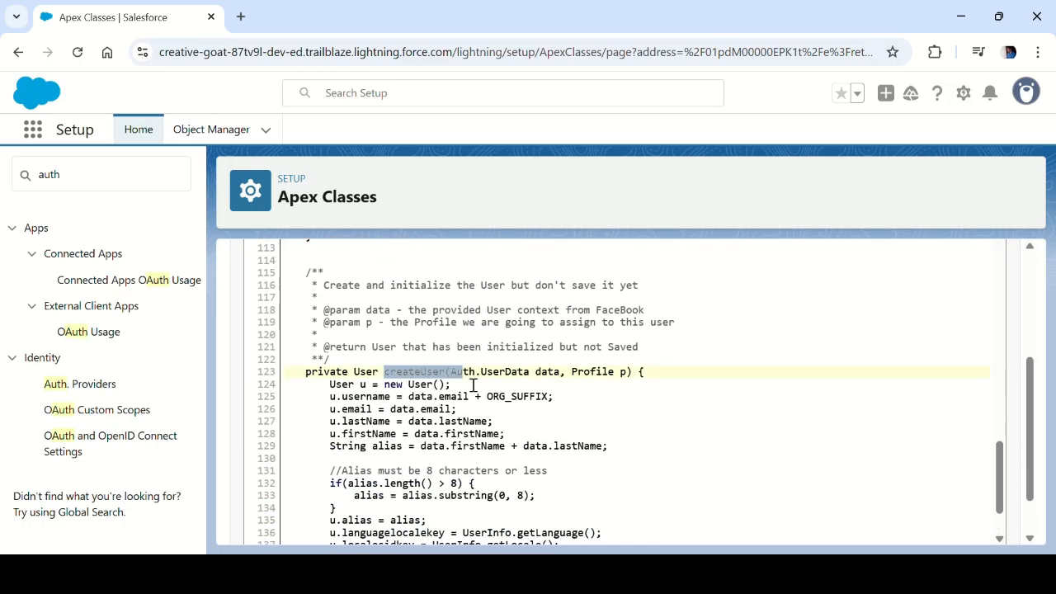
pyautogui.scroll(15, 471, 378)
pyautogui.scroll(15, 549, 386)
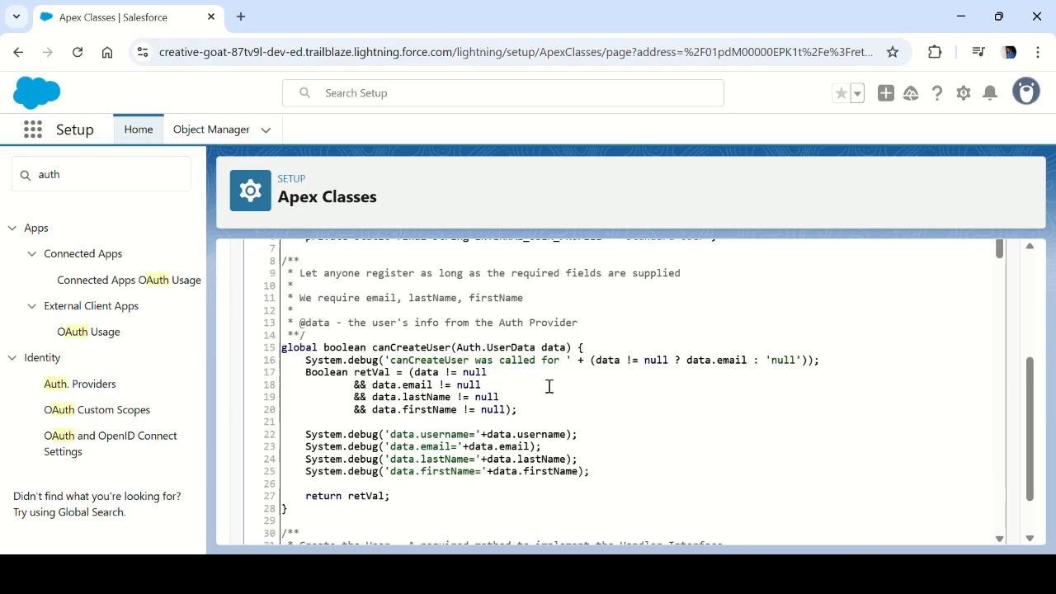
pyautogui.scroll(3, 569, 363)
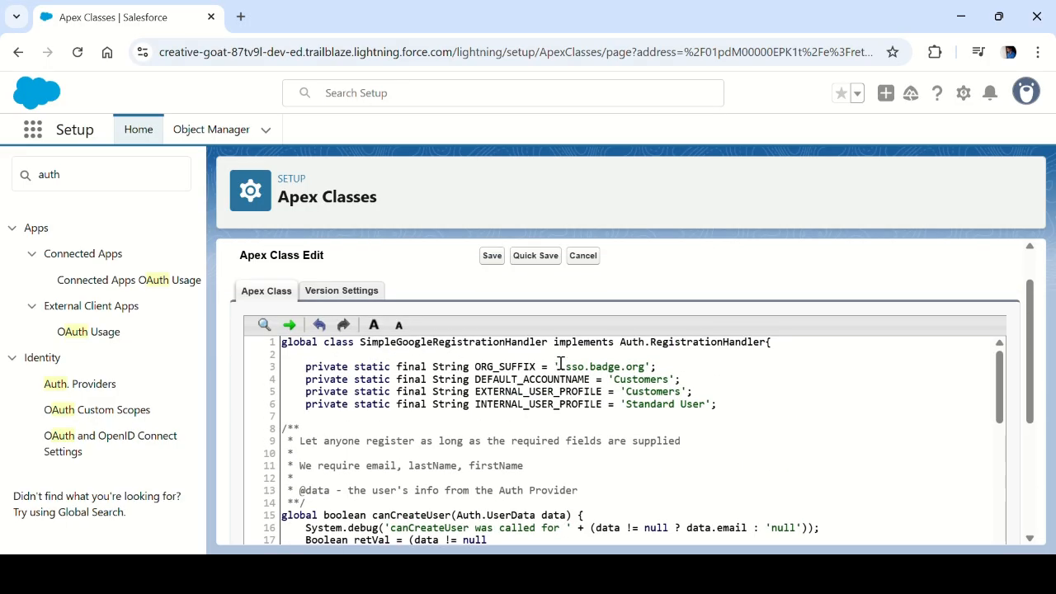
pyautogui.moveTo(620, 343); pyautogui.dragTo(768, 352)
pyautogui.click(696, 392)
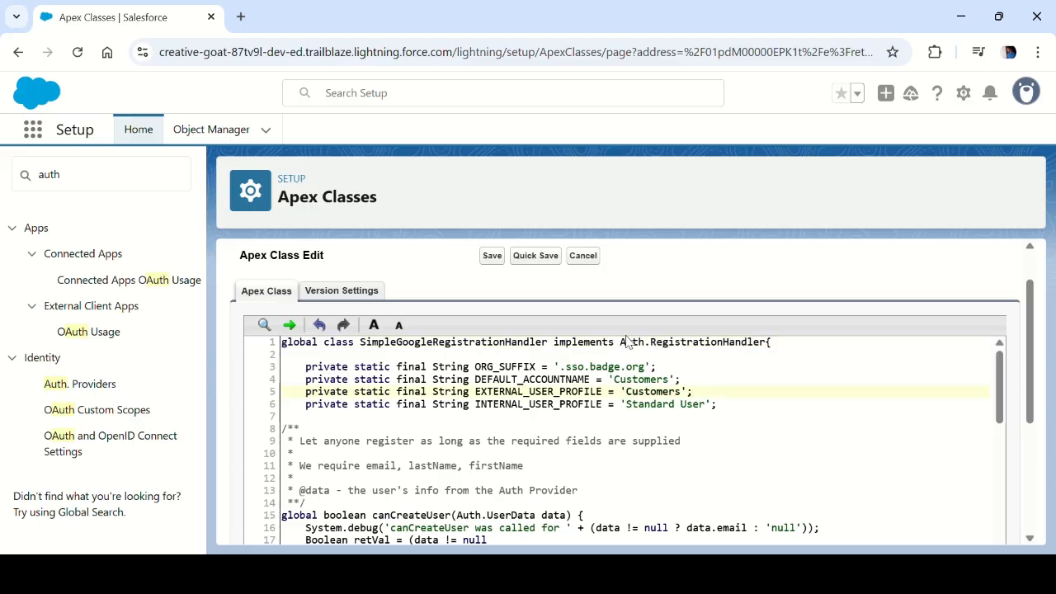
pyautogui.moveTo(621, 344); pyautogui.dragTo(776, 351)
# Examine the canCreateUser, createUser and updateUser methods of the registration handler class
pyautogui.scroll(-2, 603, 407)
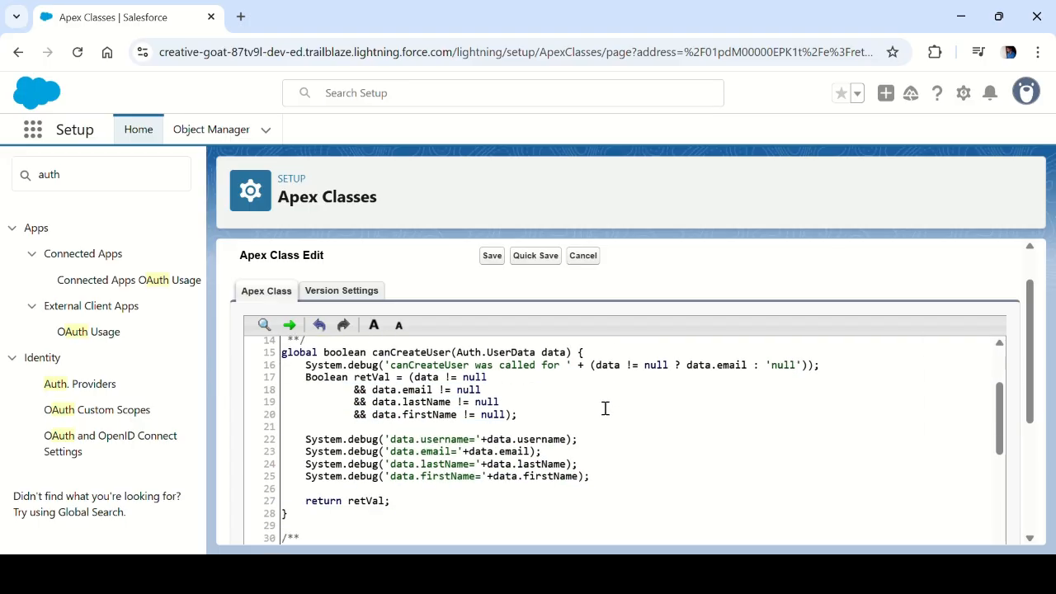
pyautogui.scroll(-2, 552, 410)
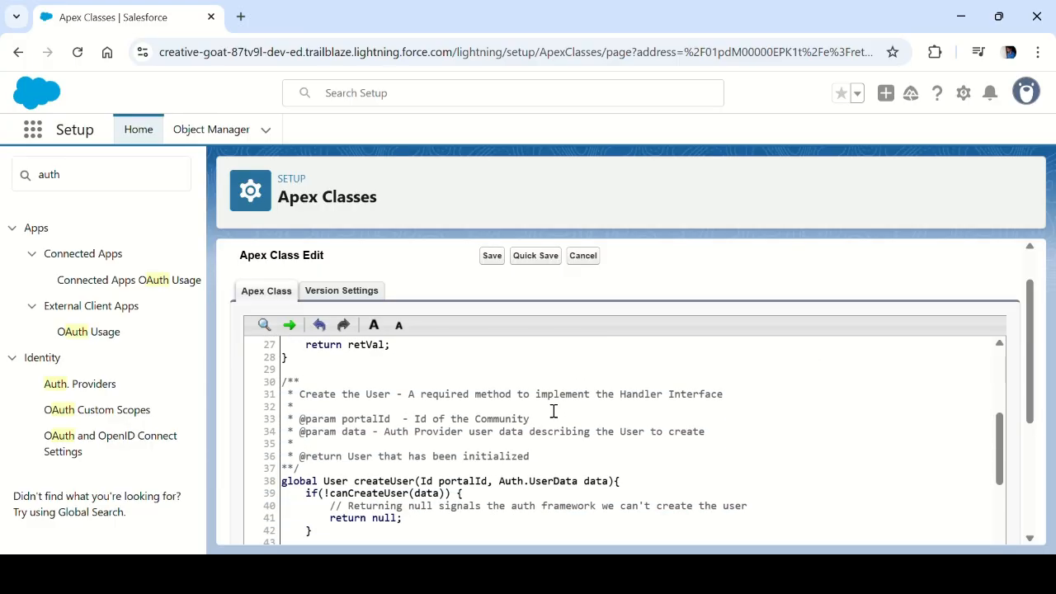
pyautogui.scroll(-1, 554, 410)
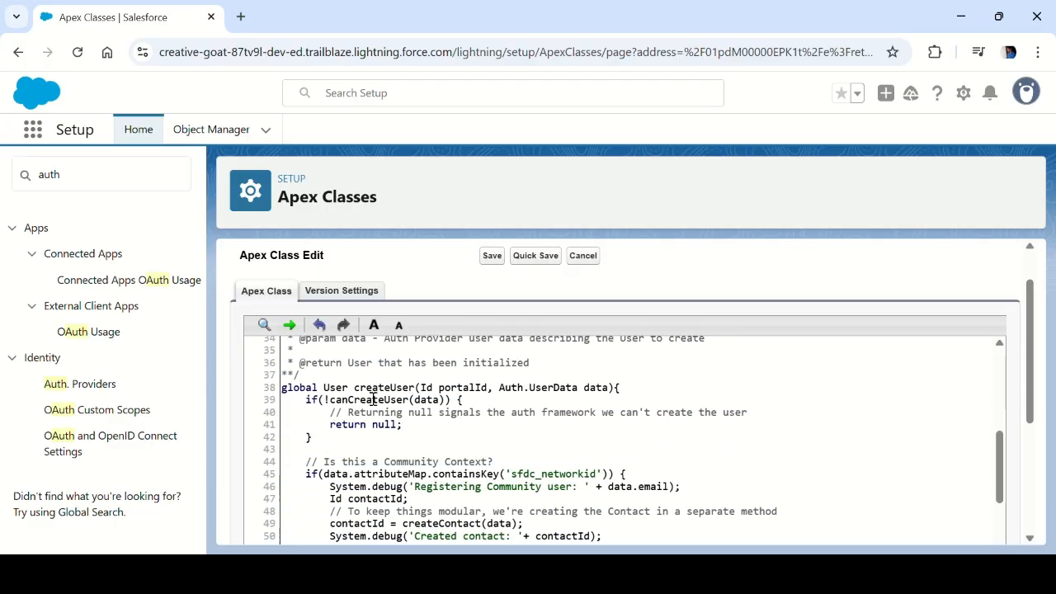
pyautogui.moveTo(372, 398); pyautogui.dragTo(439, 426)
pyautogui.scroll(-4, 579, 481)
pyautogui.scroll(-2, 569, 482)
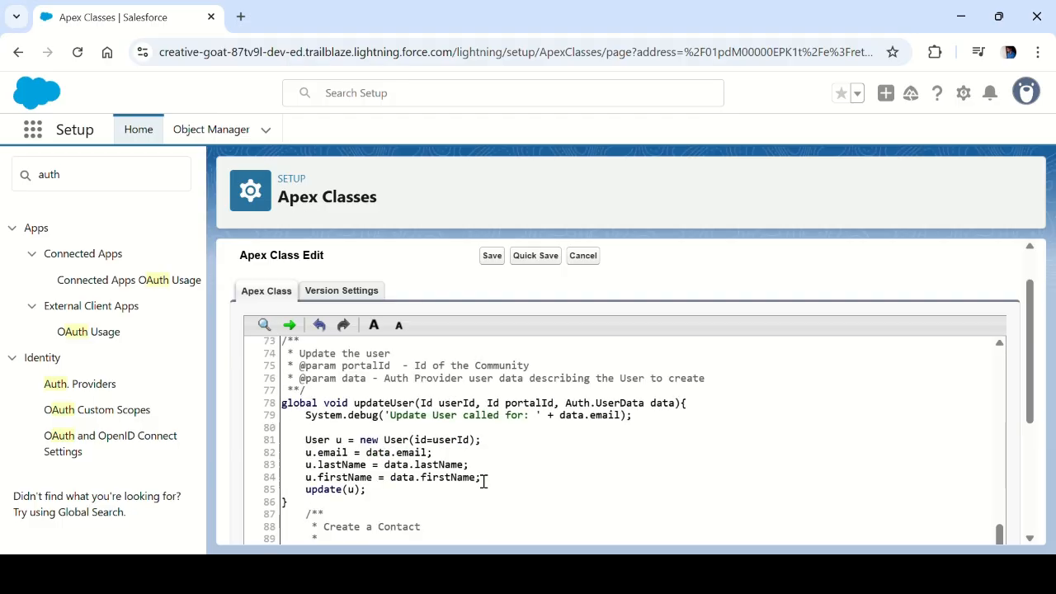
pyautogui.moveTo(360, 387); pyautogui.dragTo(430, 403)
pyautogui.scroll(1, 495, 432)
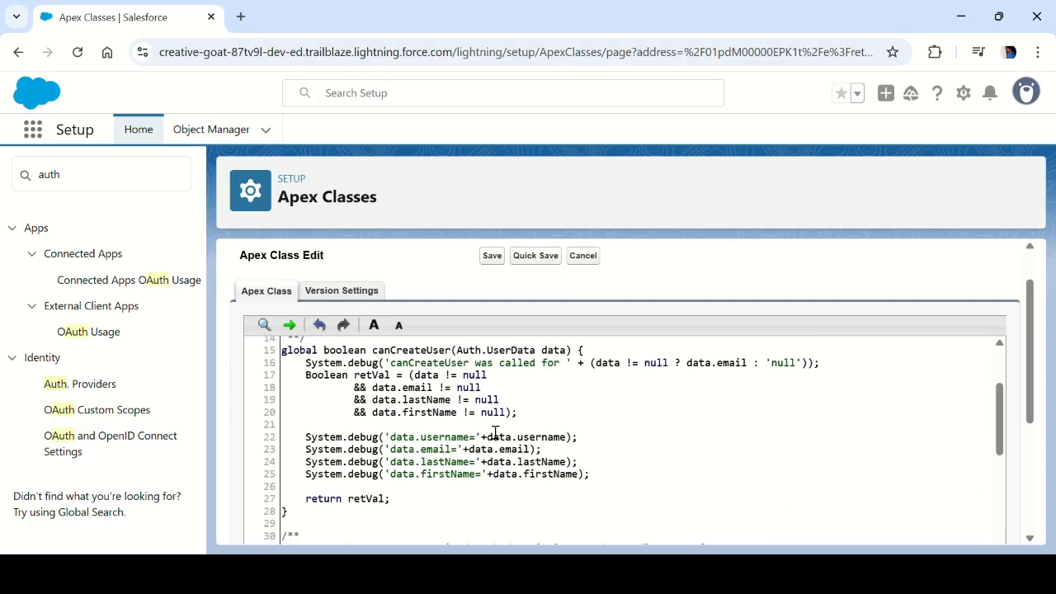
pyautogui.scroll(-3, 465, 437)
pyautogui.scroll(5, 465, 438)
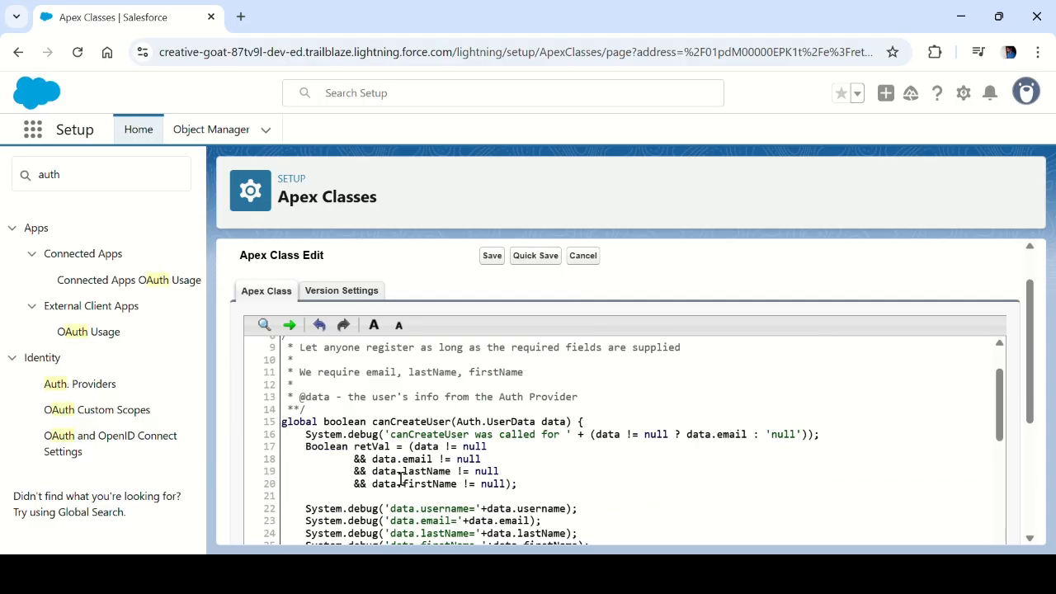
# Examine the canCreateUser method's Auth.UserData parameter and required-field checks, continuing to the createUser method below it
pyautogui.moveTo(373, 433); pyautogui.dragTo(477, 437)
pyautogui.scroll(-6, 657, 494)
pyautogui.scroll(-6, 657, 493)
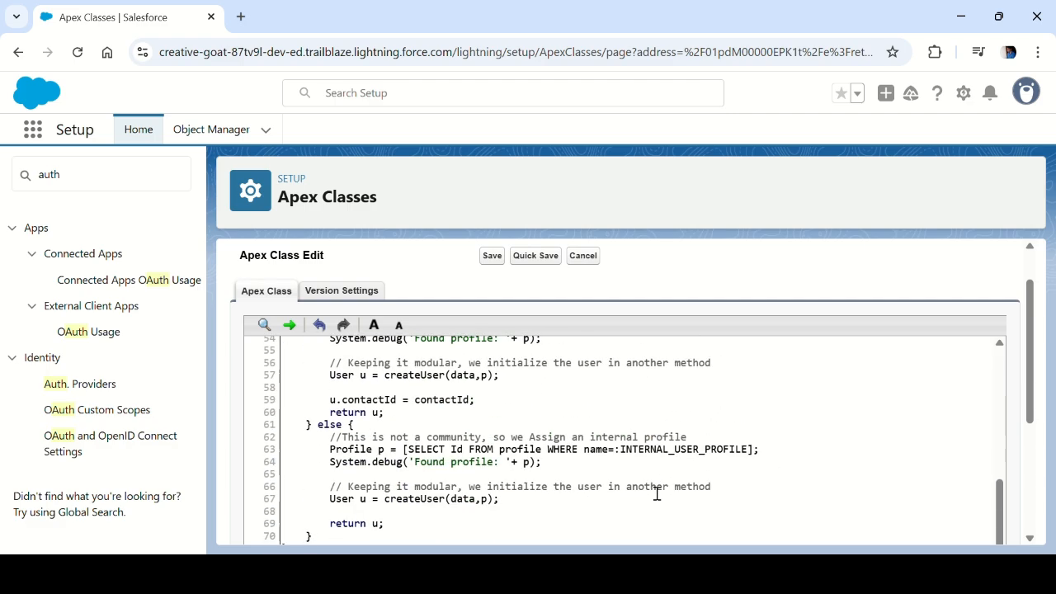
pyautogui.scroll(13, 657, 493)
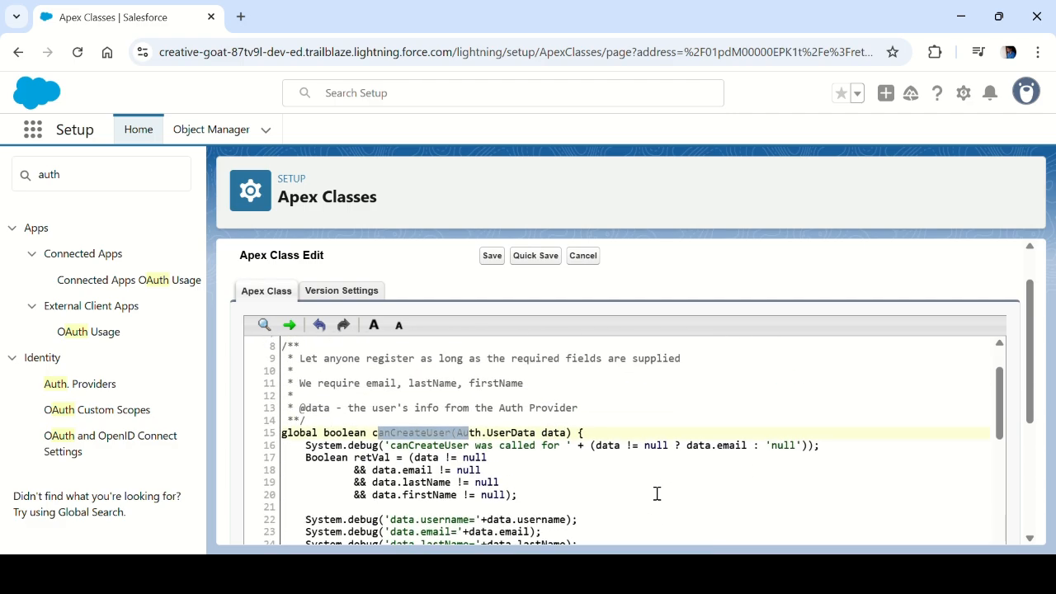
pyautogui.click(599, 475)
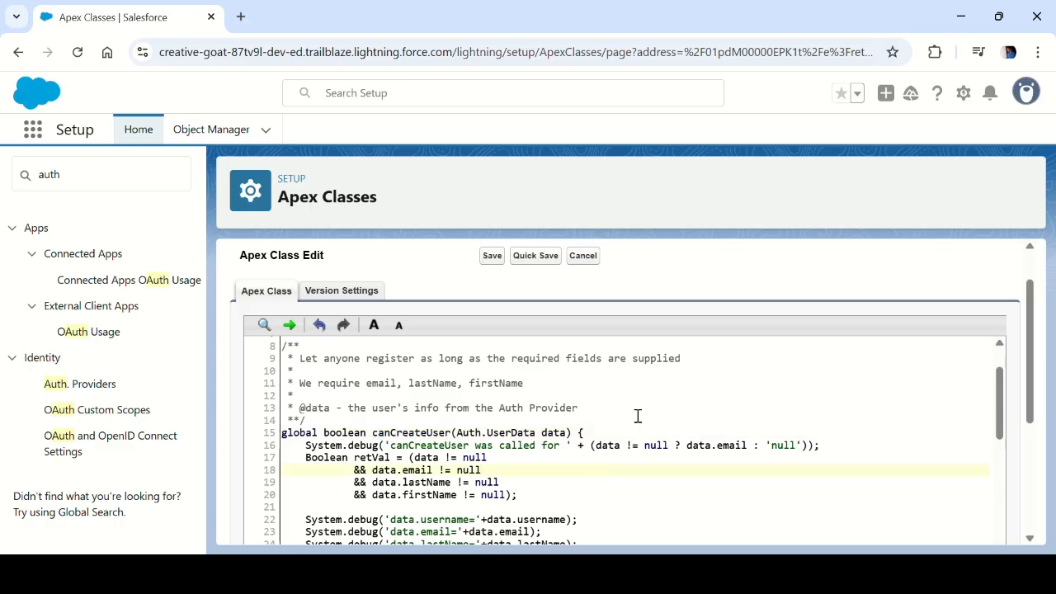
pyautogui.moveTo(456, 434); pyautogui.dragTo(542, 446)
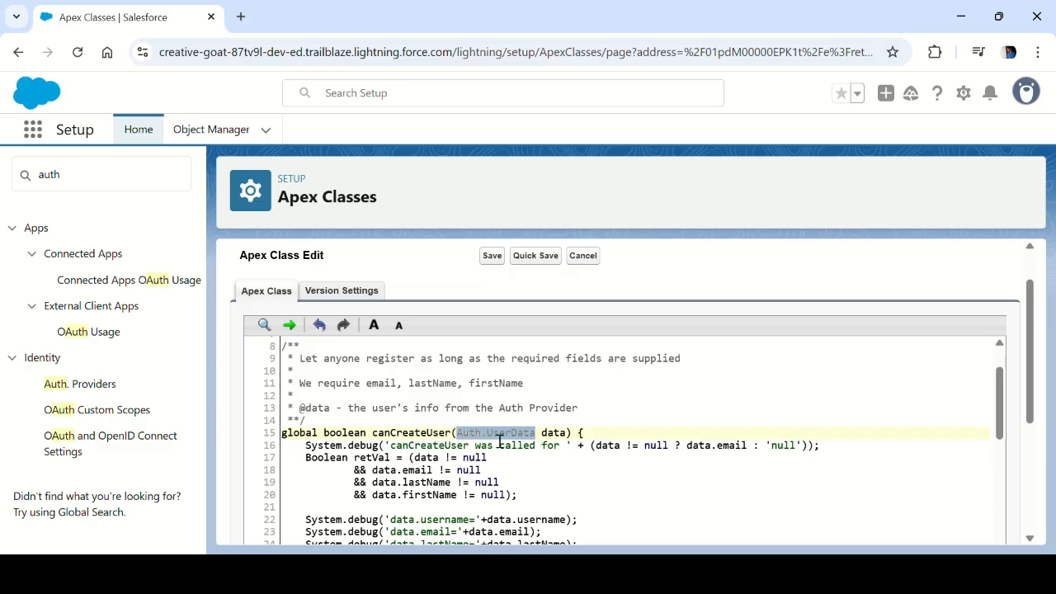
pyautogui.scroll(-2, 594, 466)
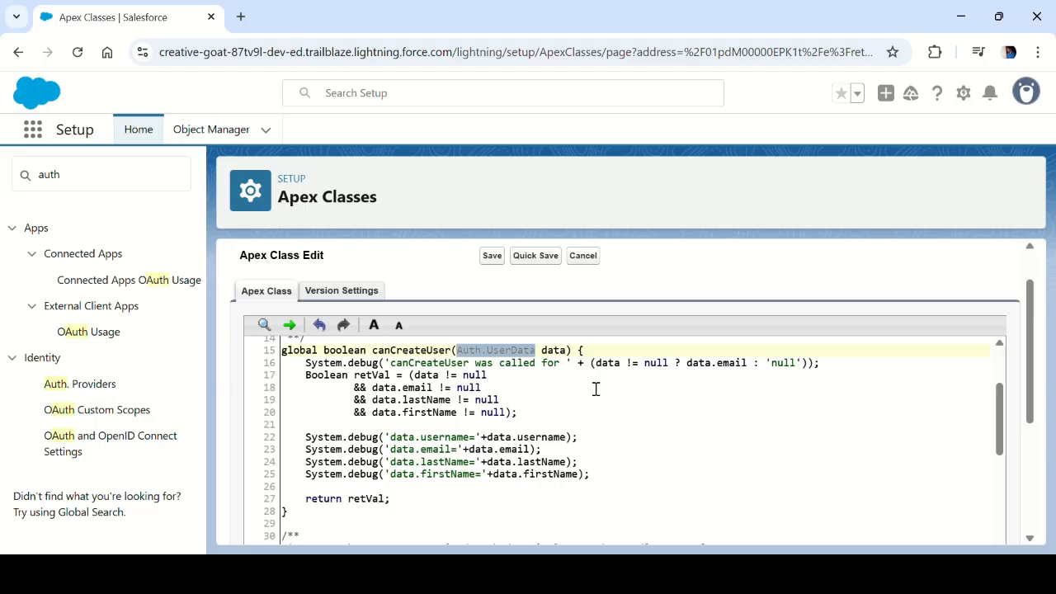
pyautogui.click(549, 380)
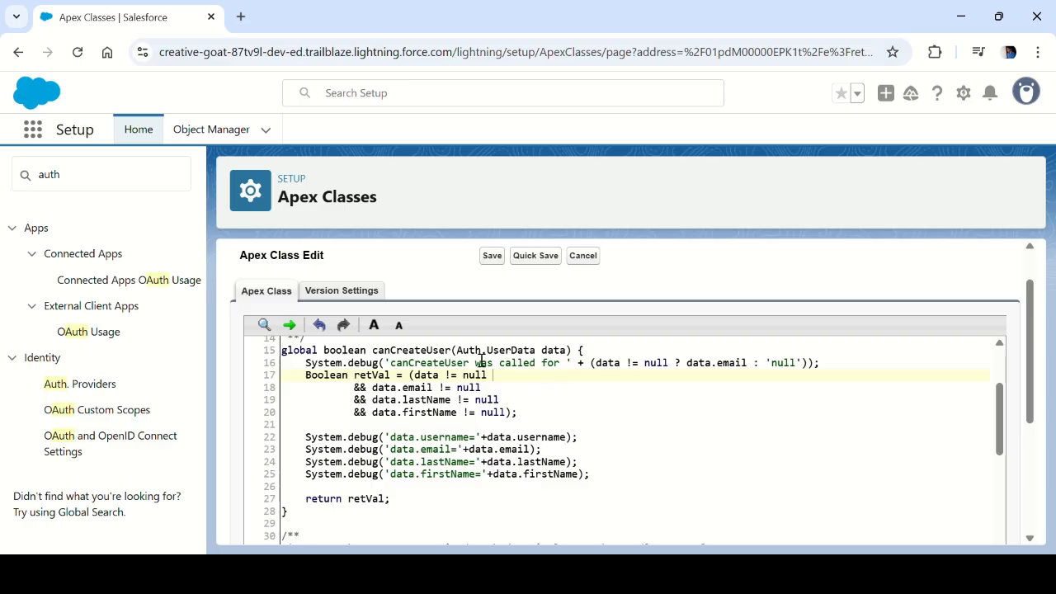
pyautogui.moveTo(457, 352); pyautogui.dragTo(543, 364)
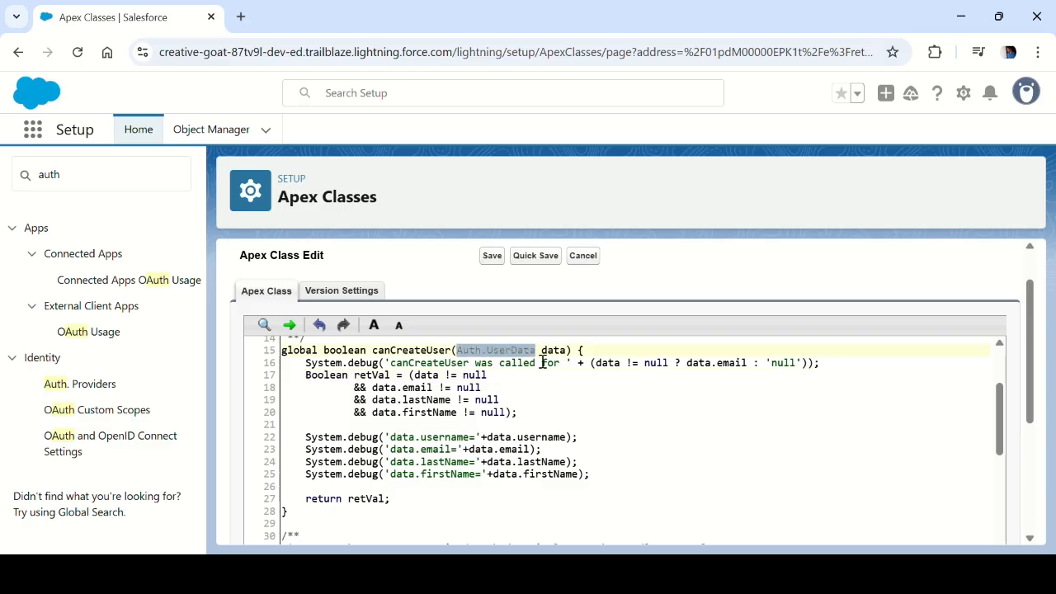
pyautogui.click(545, 394)
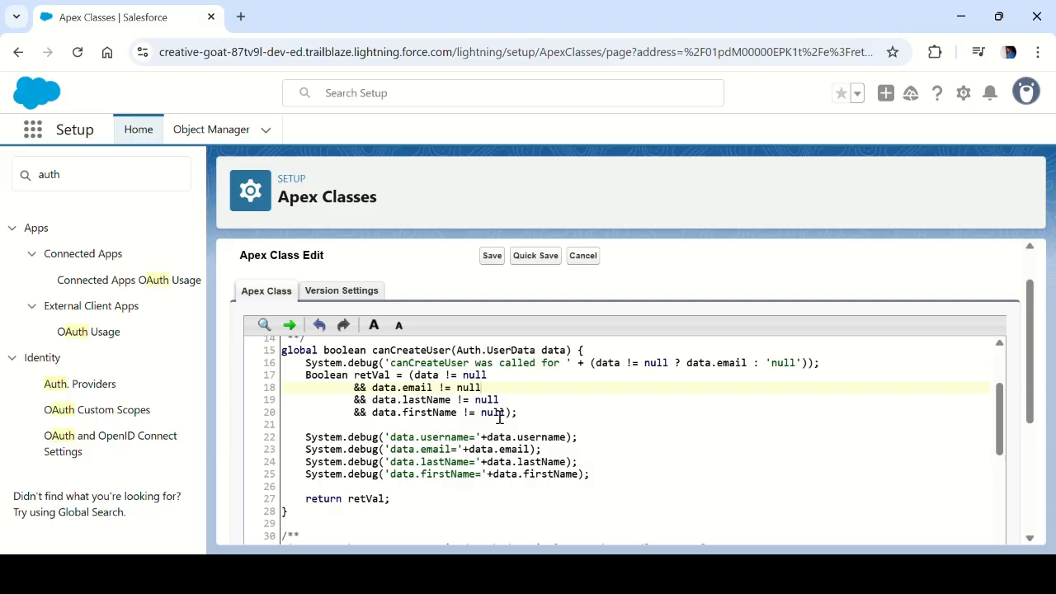
pyautogui.scroll(-2, 506, 416)
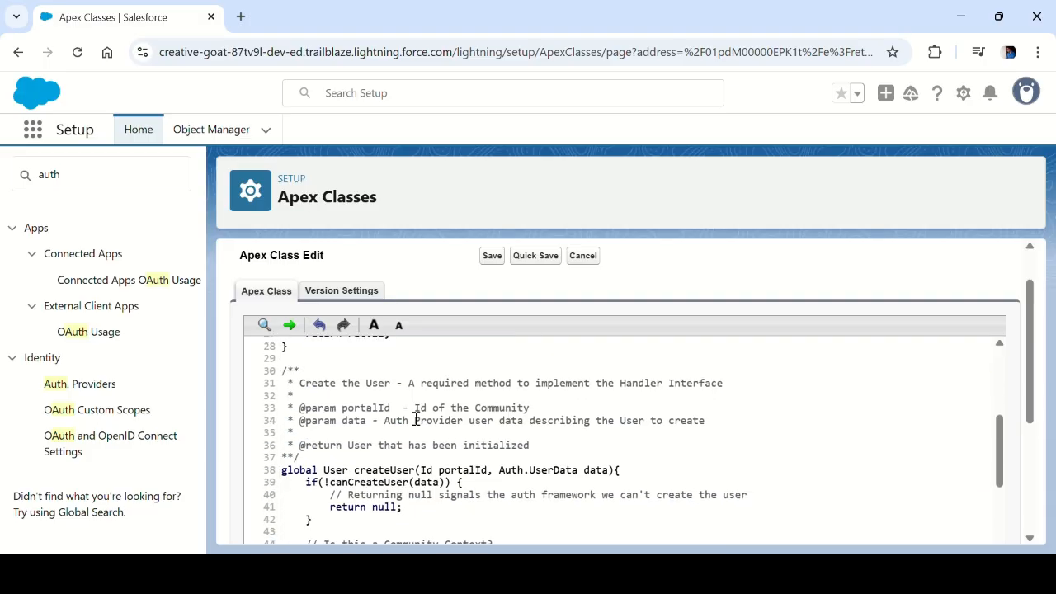
# Rename the class in its declaration to GoogleRegistrationHandler and save the Apex class
pyautogui.click(493, 256)
pyautogui.scroll(6, 519, 448)
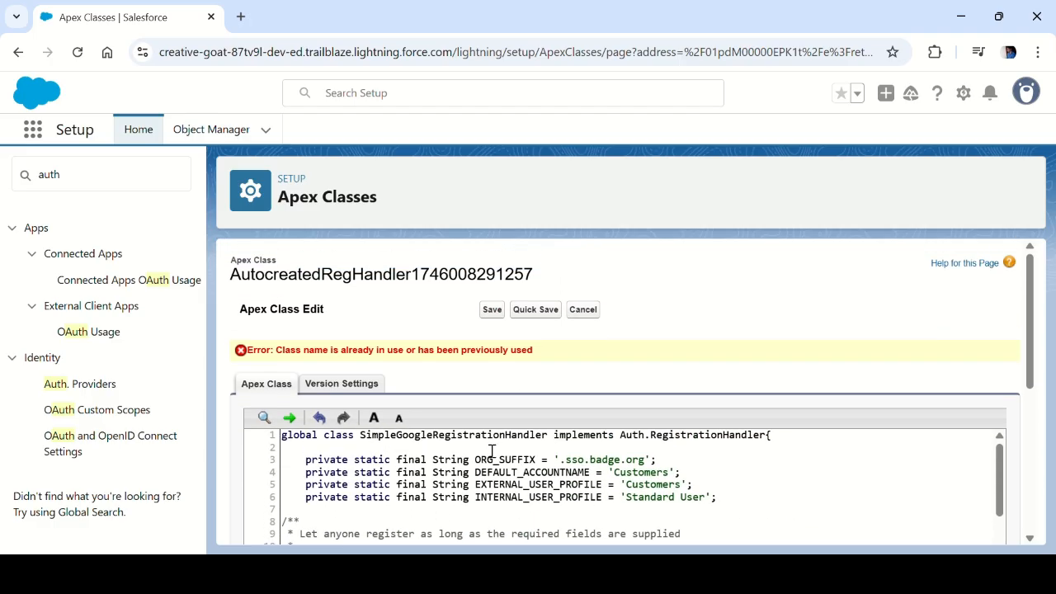
pyautogui.click(550, 437)
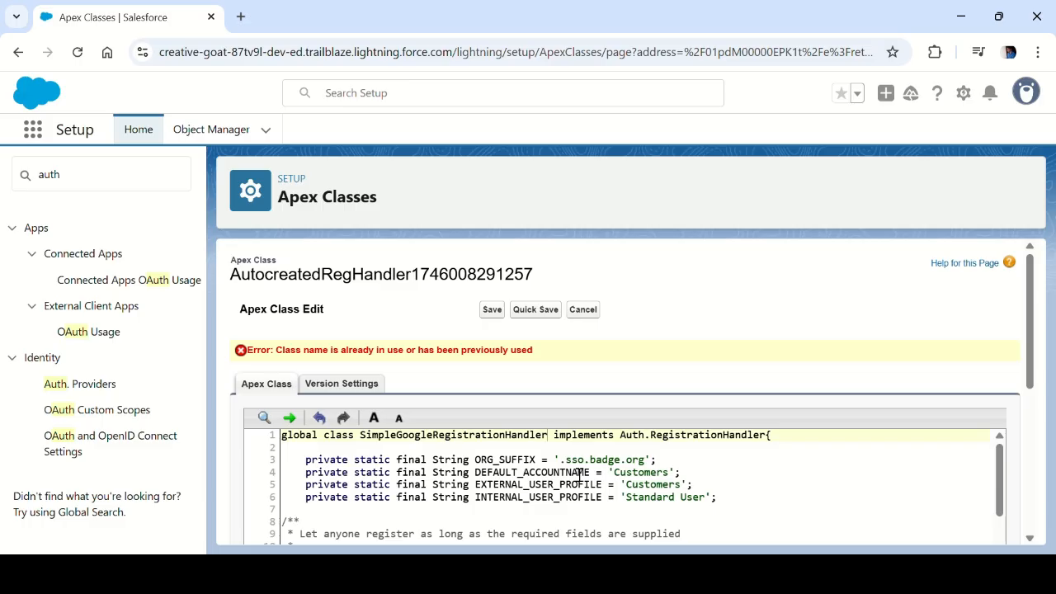
pyautogui.moveTo(419, 350); pyautogui.dragTo(543, 349)
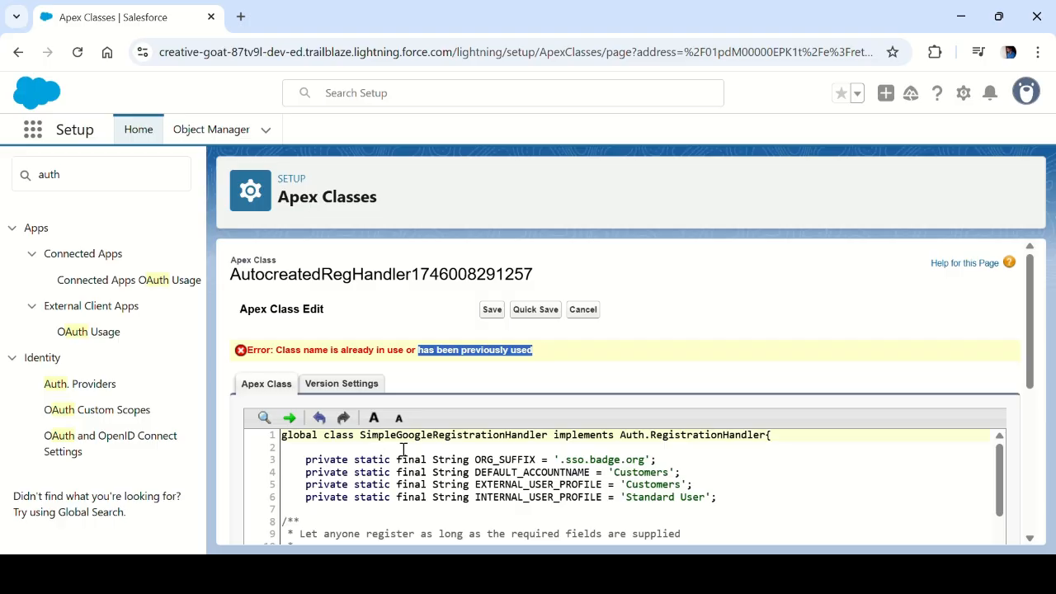
pyautogui.moveTo(396, 436); pyautogui.dragTo(361, 438)
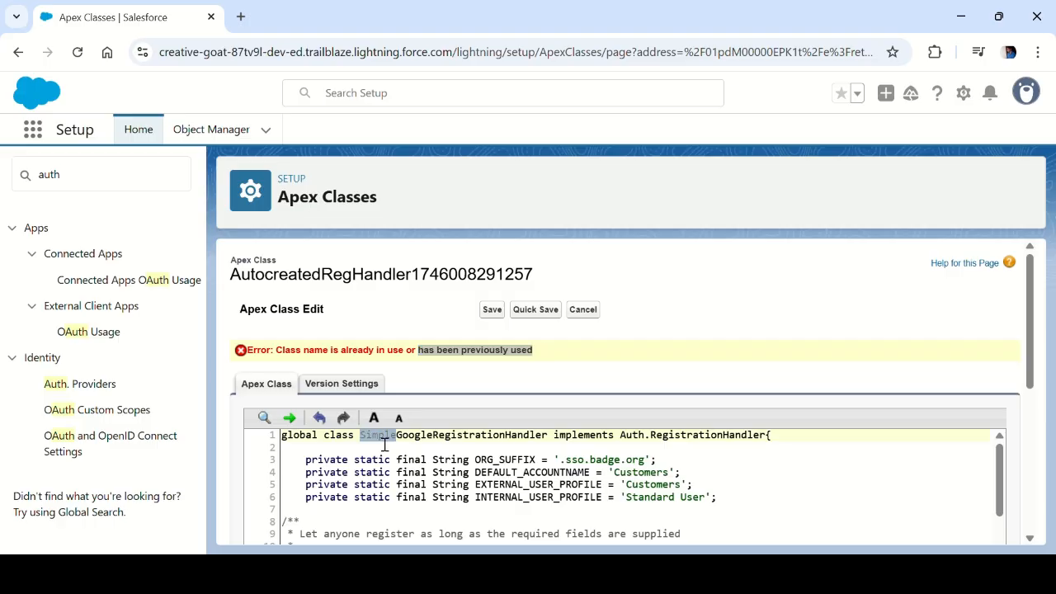
pyautogui.press('BackSpace')
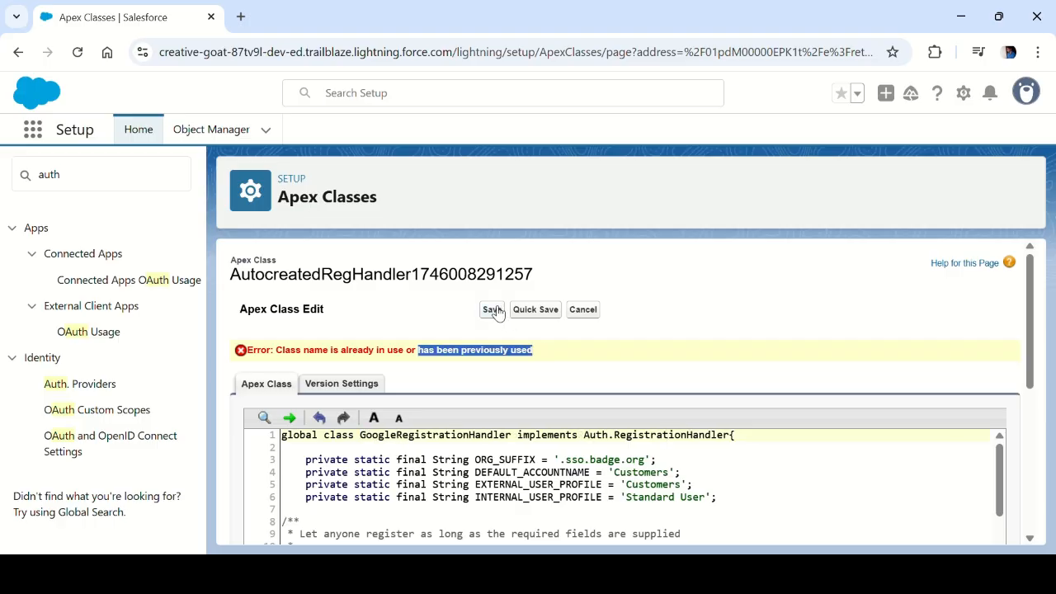
pyautogui.click(492, 309)
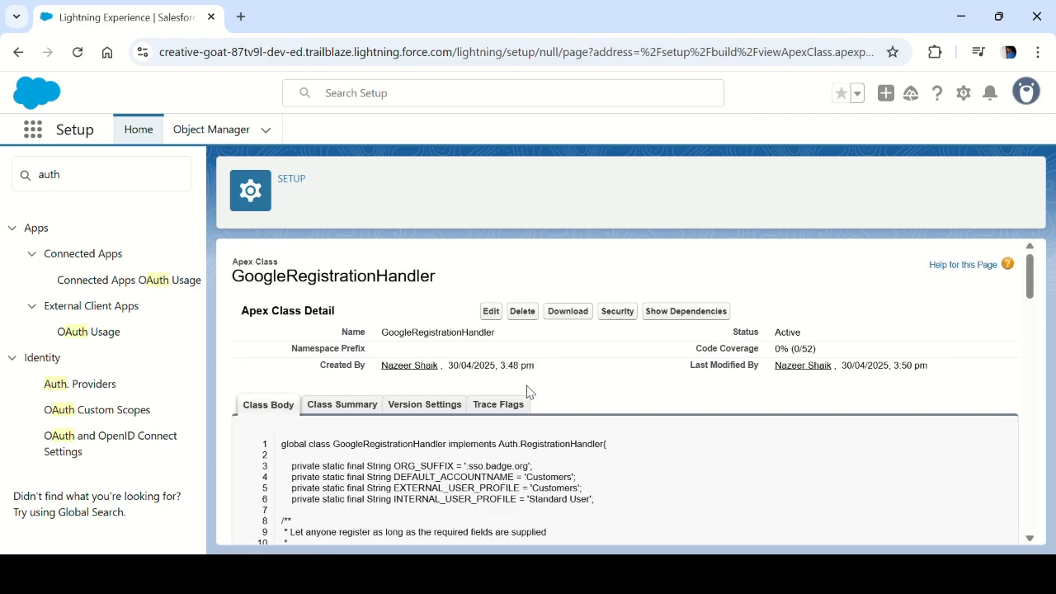
# Return to the Auth. Providers list and log out of the org to view its login page
pyautogui.click(124, 385)
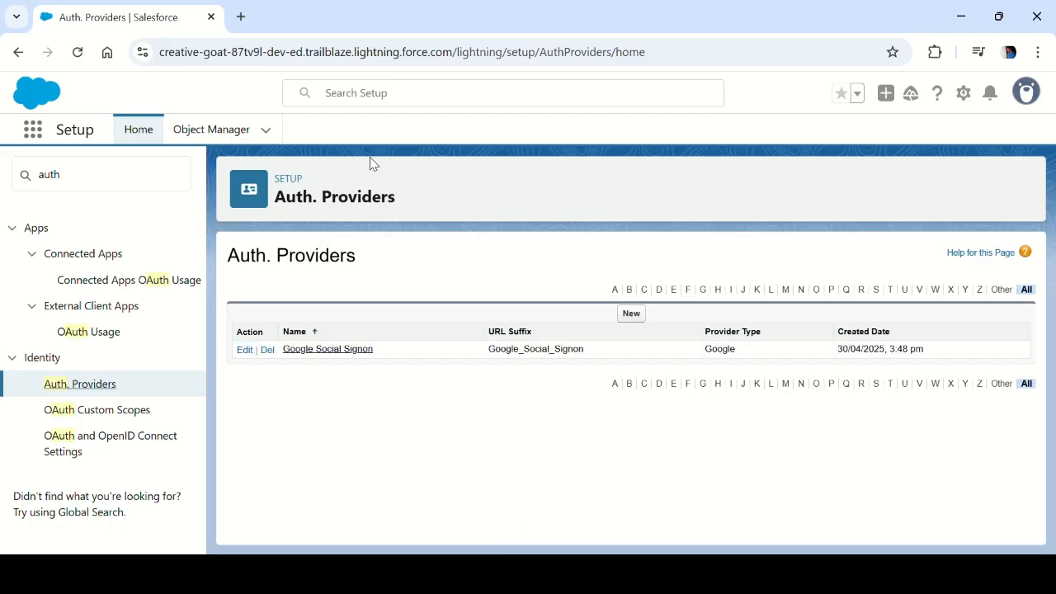
pyautogui.click(1028, 93)
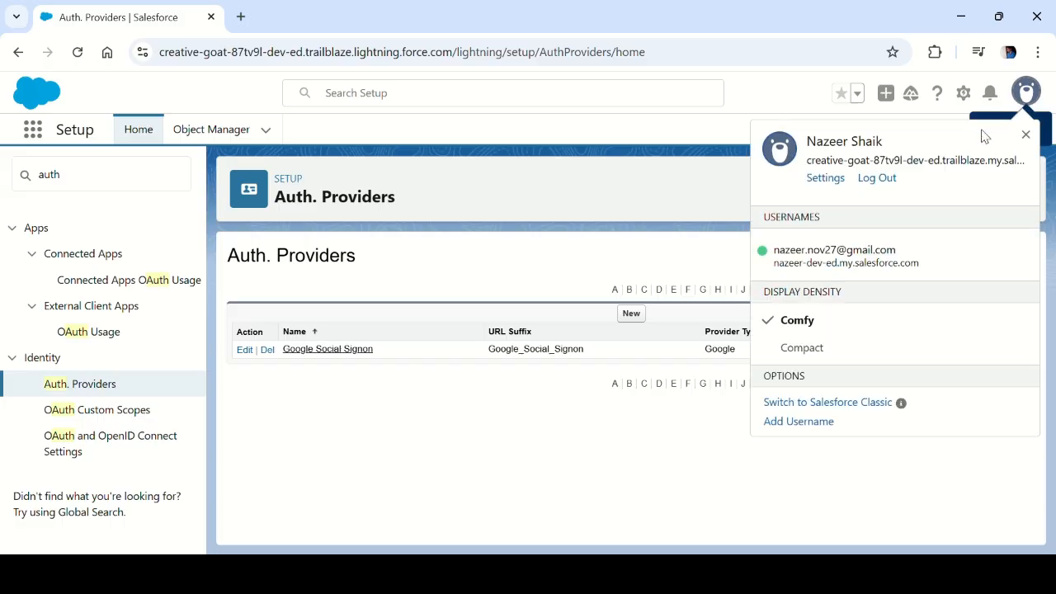
pyautogui.click(876, 179)
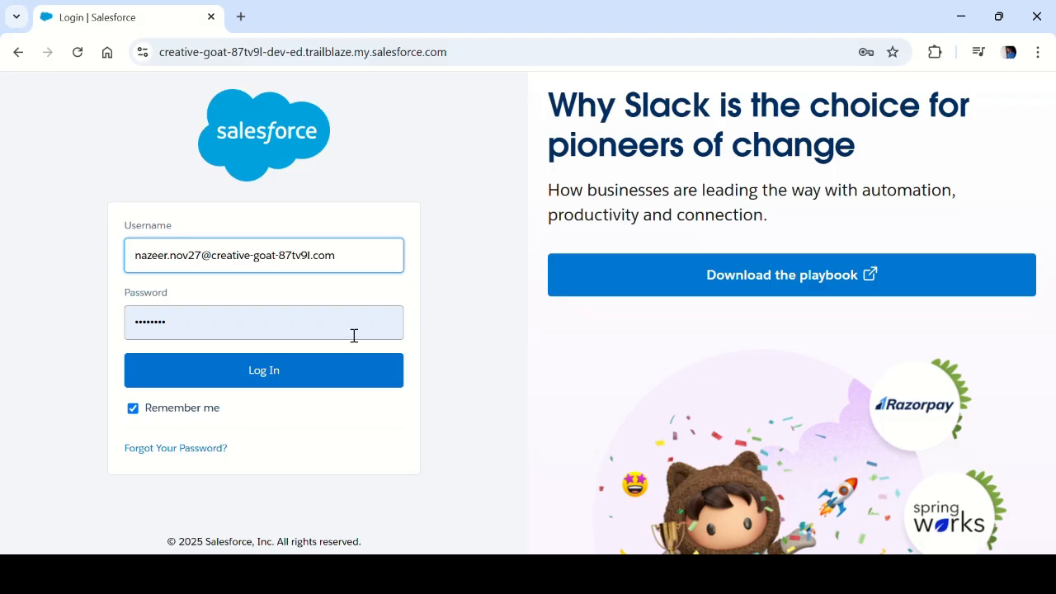
# Log back in with the prefilled credentials, dismiss the saved-password warning, and open the My Domain settings
pyautogui.click(264, 368)
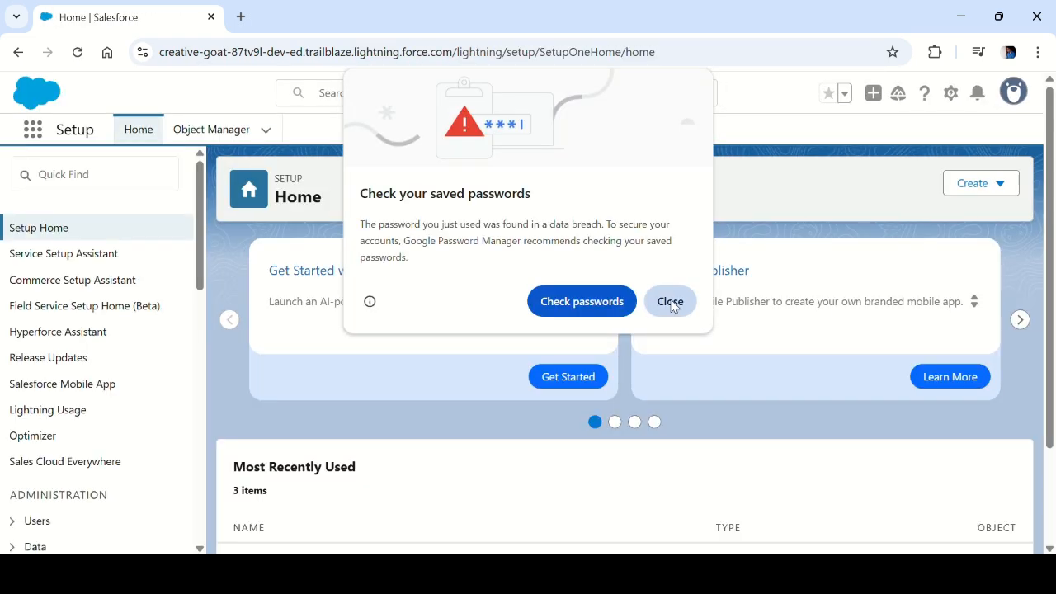
pyautogui.click(670, 302)
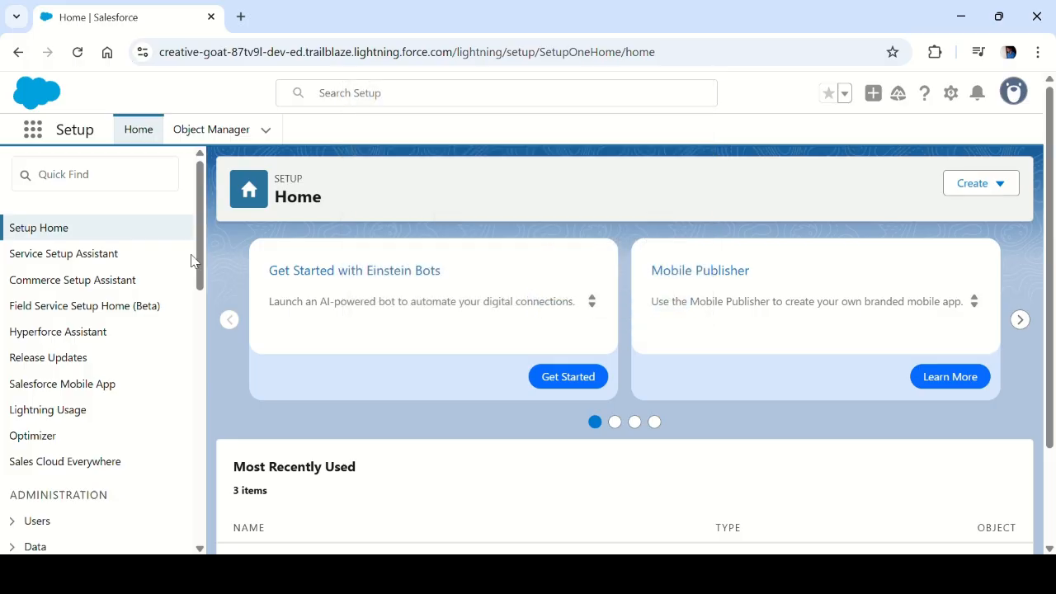
pyautogui.click(148, 180)
pyautogui.write('my dom')
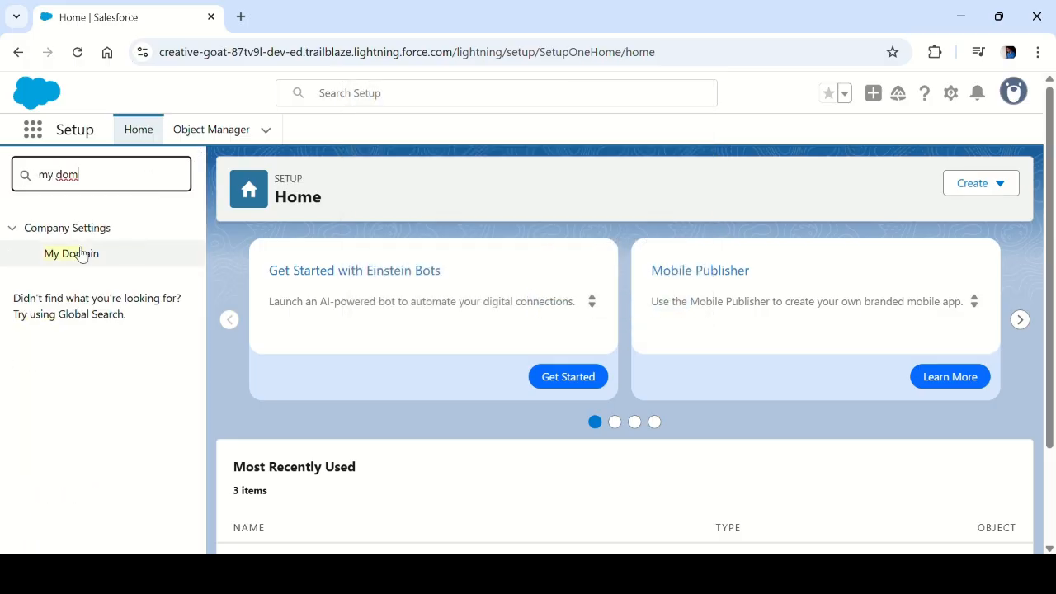
pyautogui.click(83, 253)
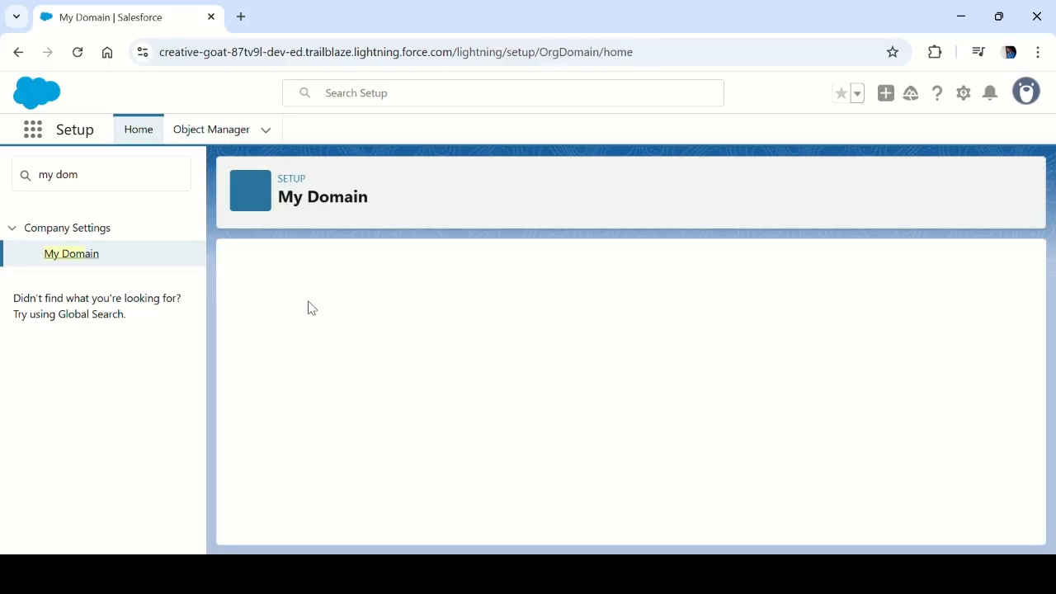
# Enable Google Social Signon as an authentication service in My Domain's Authentication Configuration and save it
pyautogui.scroll(-10, 339, 342)
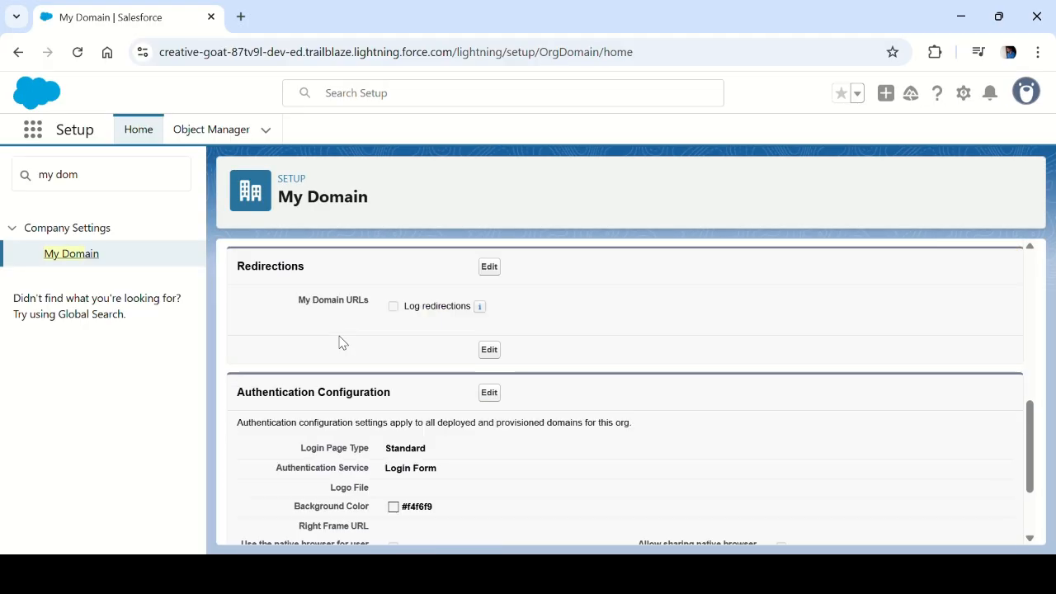
pyautogui.moveTo(256, 272); pyautogui.dragTo(413, 266)
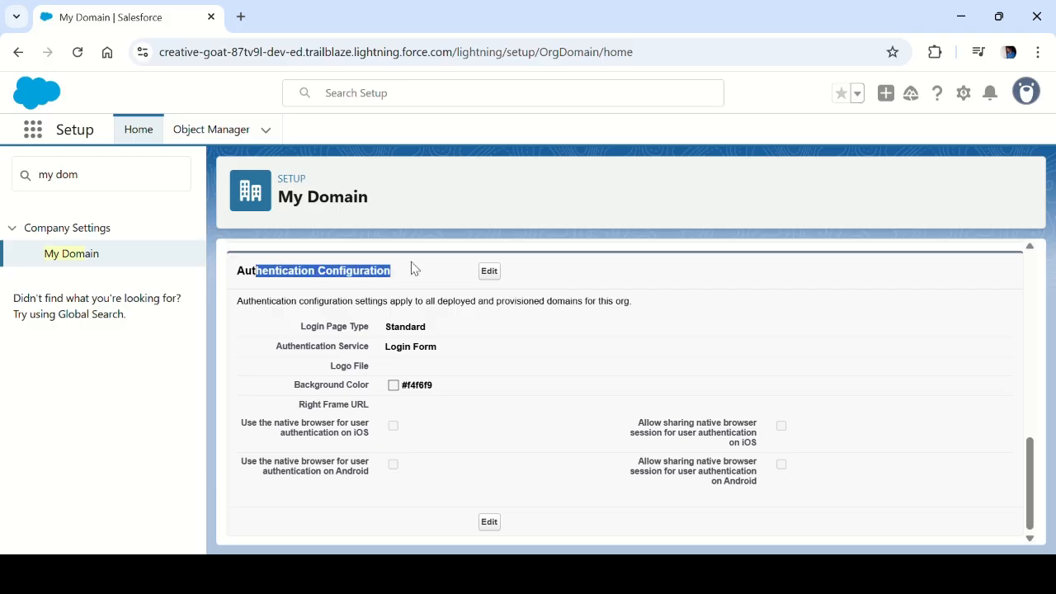
pyautogui.click(490, 273)
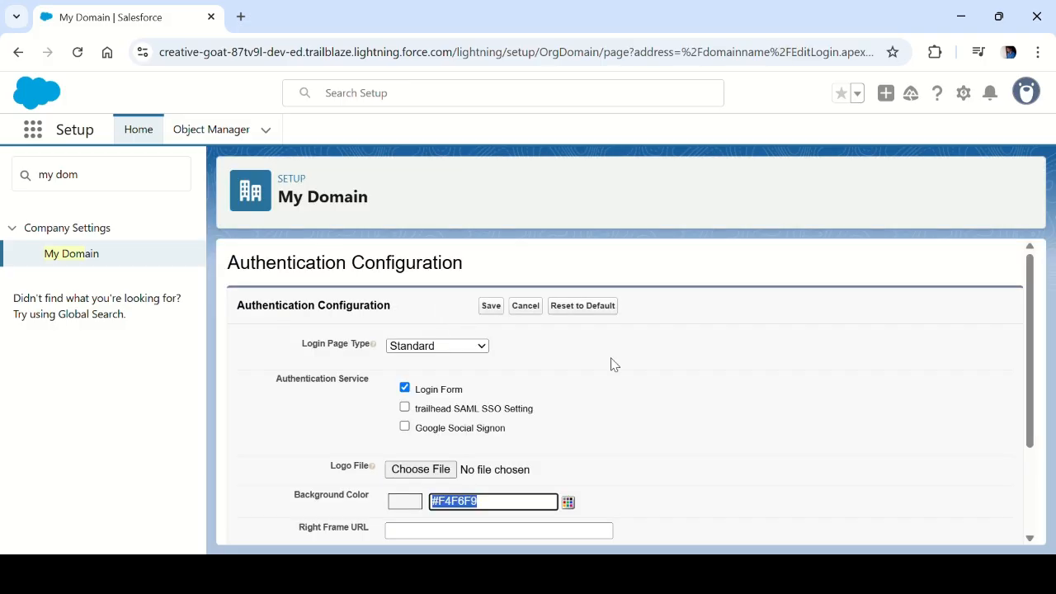
pyautogui.scroll(-1, 611, 364)
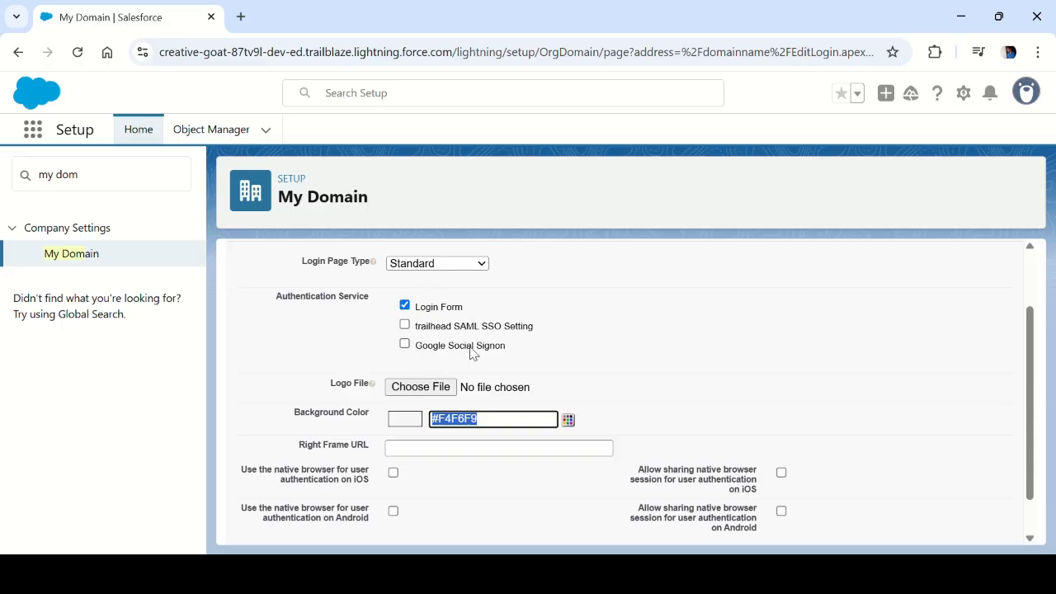
pyautogui.click(467, 354)
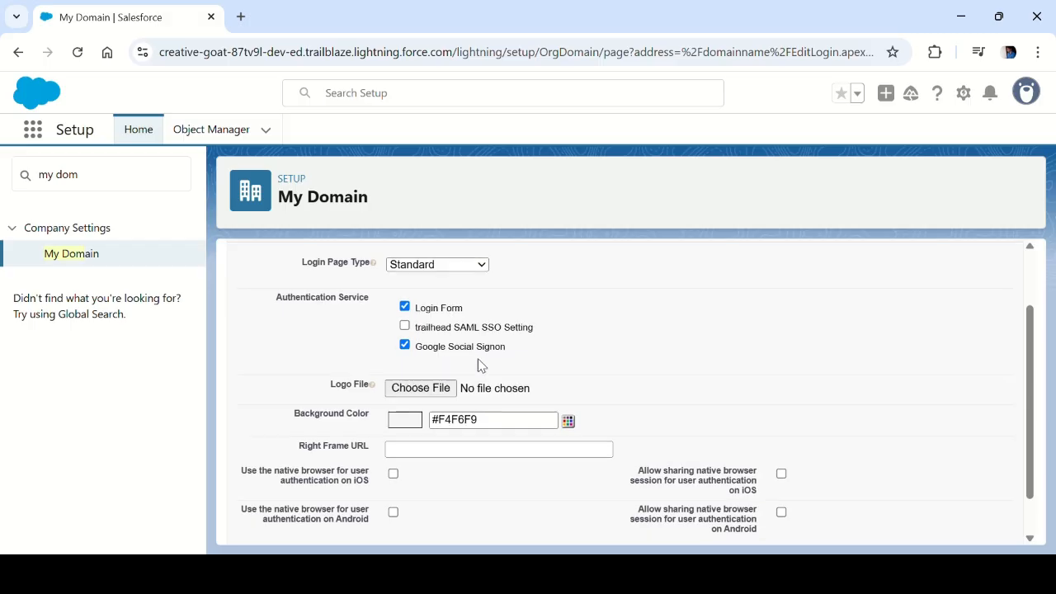
pyautogui.scroll(1, 479, 363)
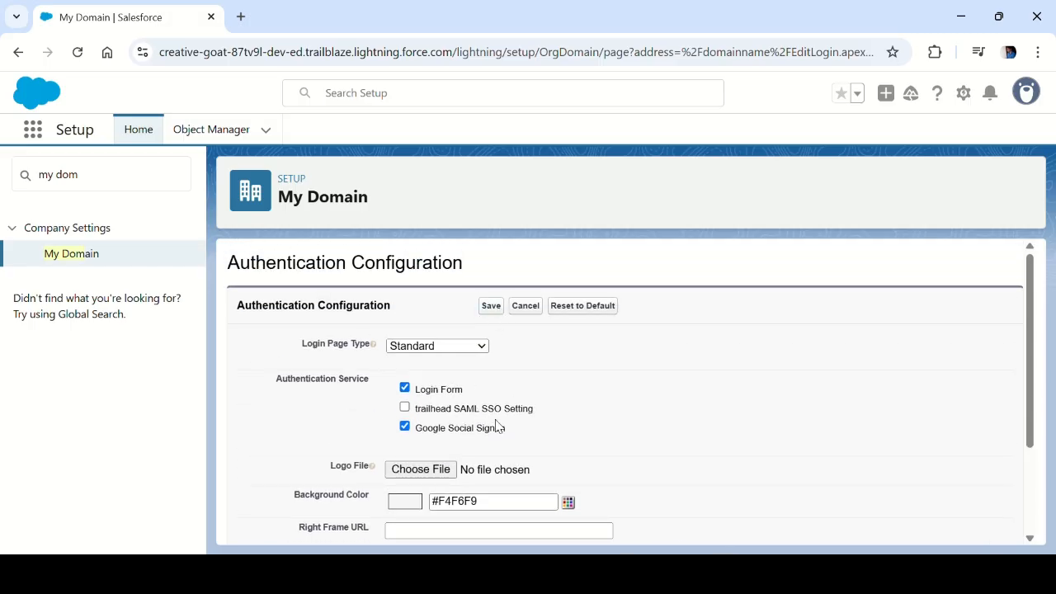
pyautogui.scroll(-2, 508, 425)
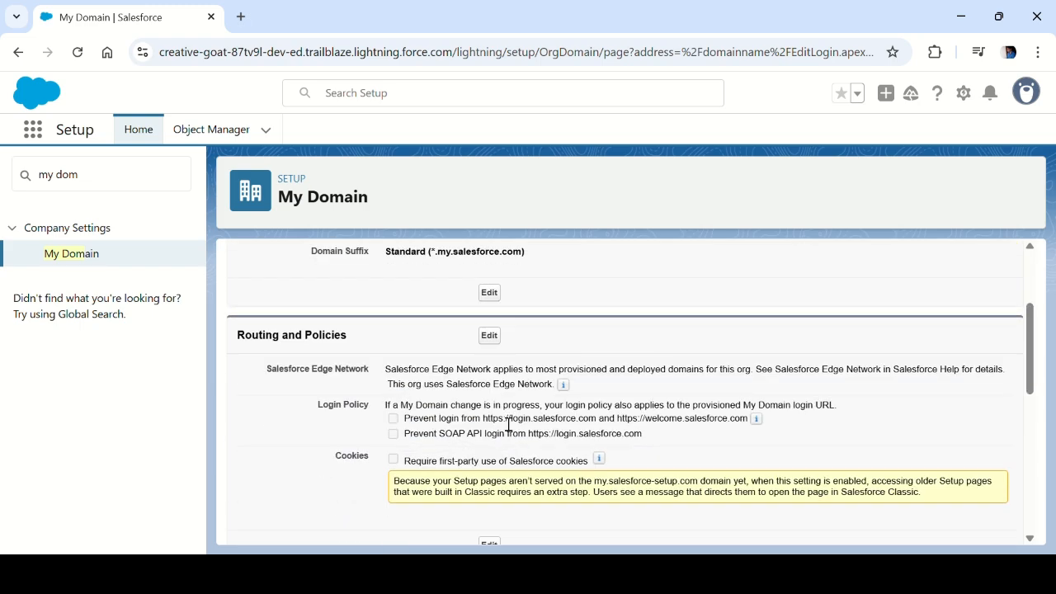
pyautogui.scroll(-3, 653, 371)
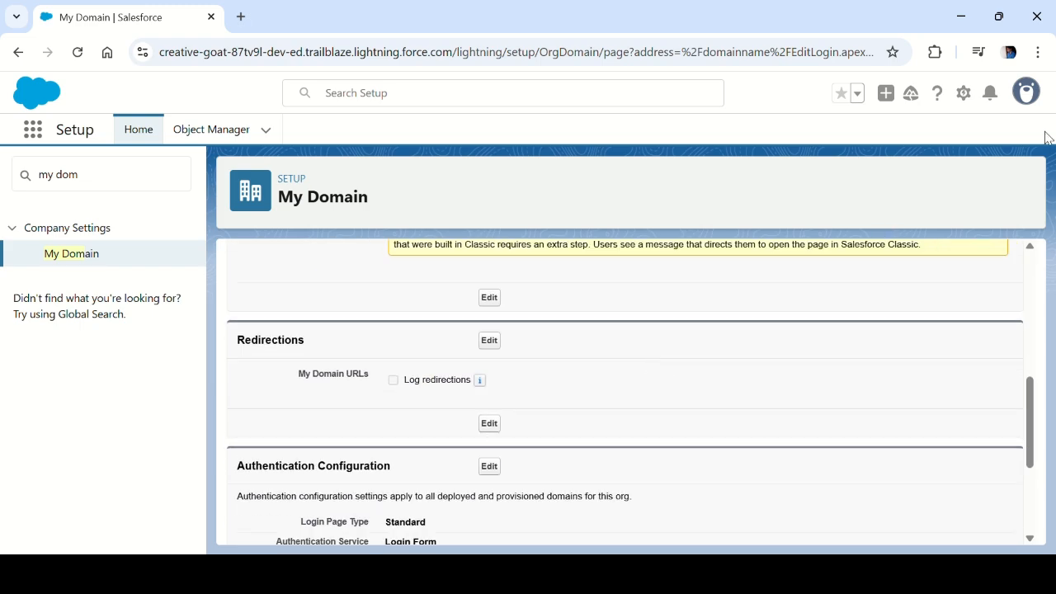
# Log out of the org and check the login page for the Google Social Signon option
pyautogui.click(1037, 99)
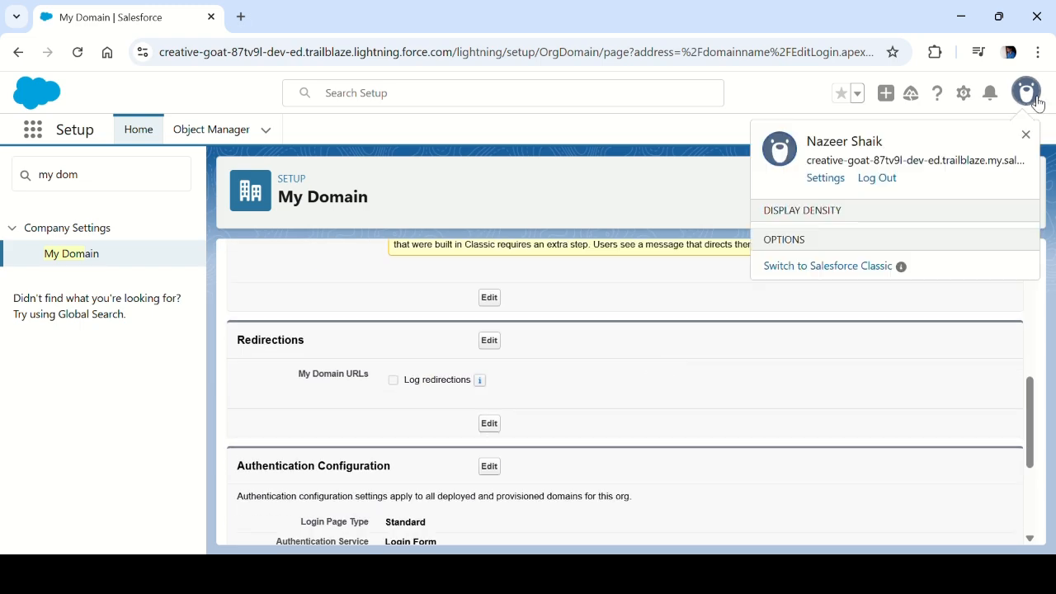
pyautogui.click(877, 179)
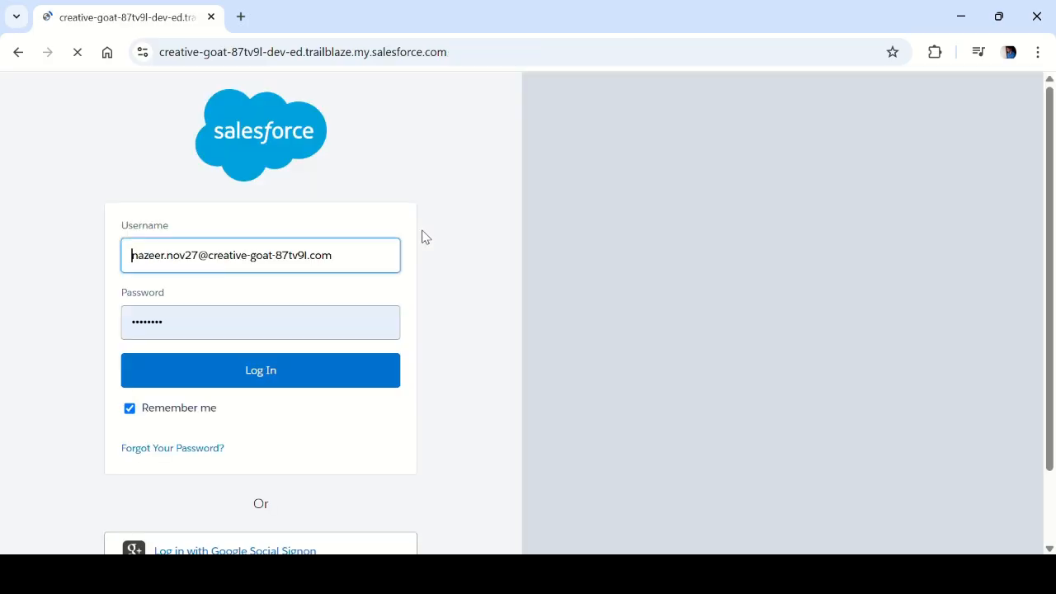
pyautogui.scroll(-1, 417, 329)
pyautogui.scroll(1, 252, 272)
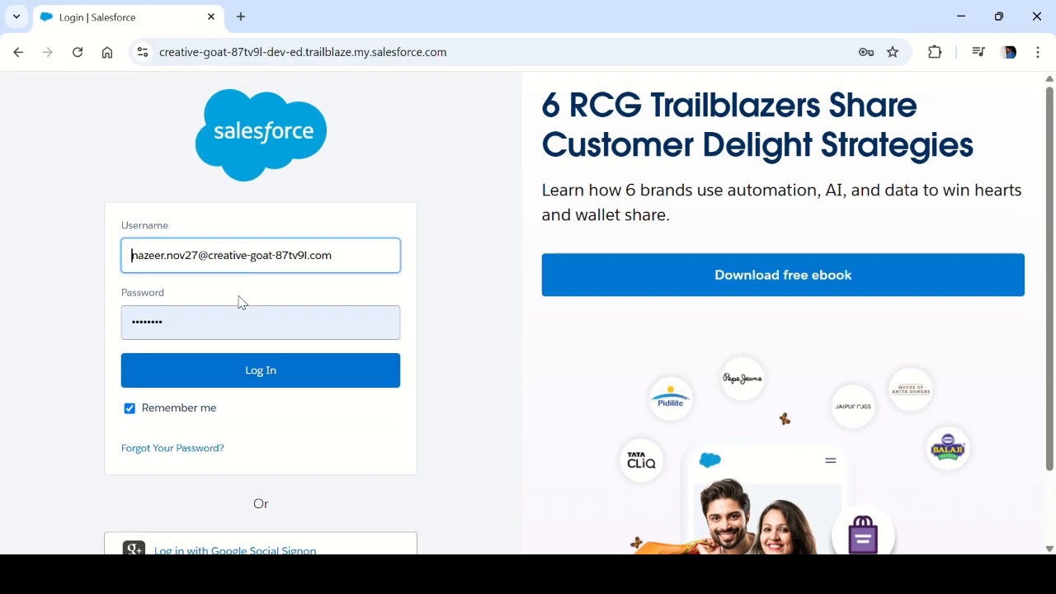
pyautogui.scroll(-1, 236, 318)
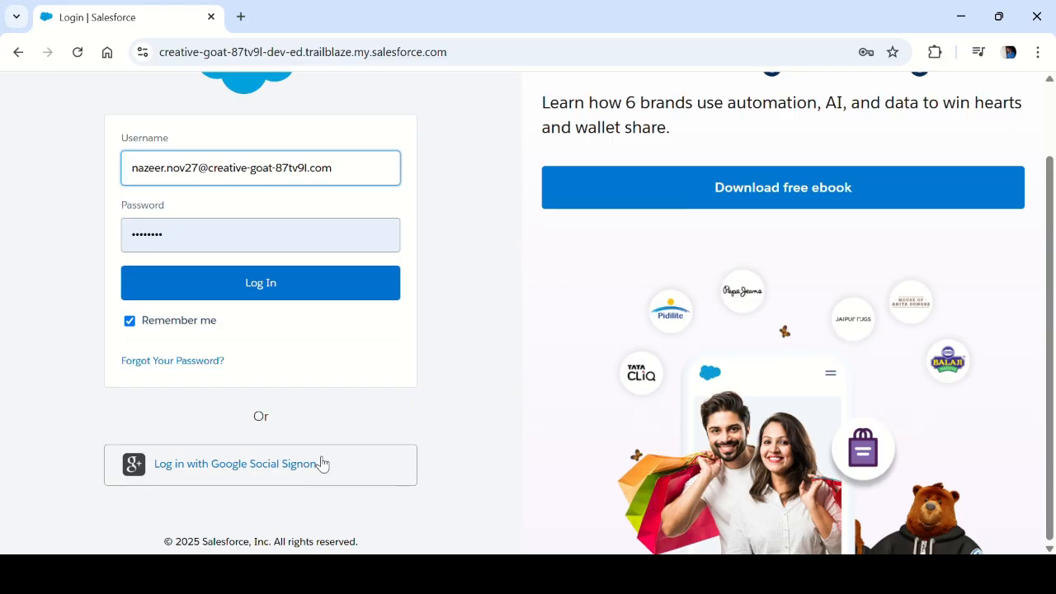
pyautogui.scroll(1, 297, 276)
pyautogui.scroll(-1, 312, 382)
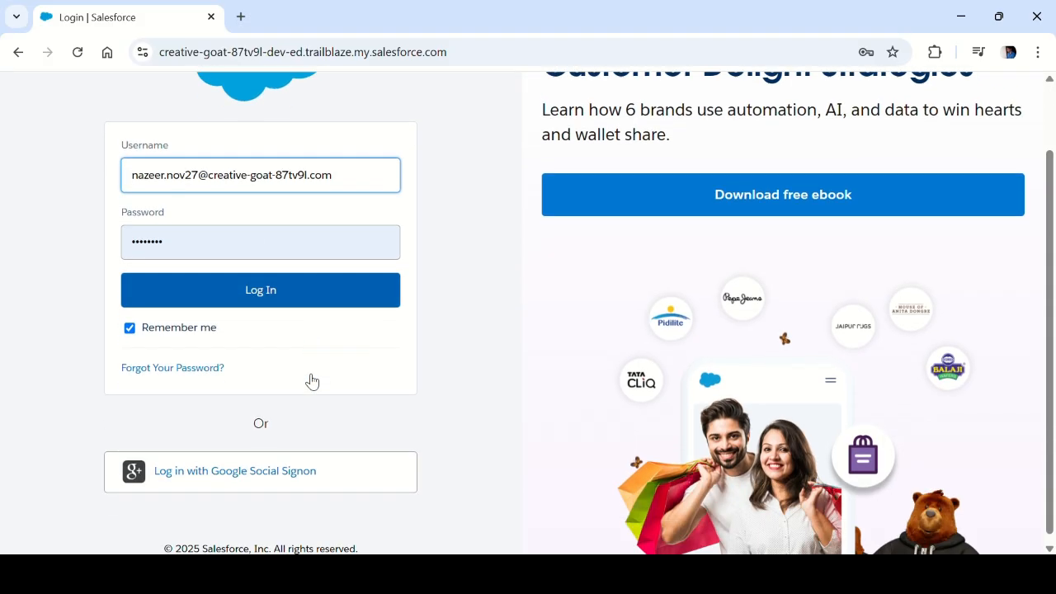
# Log back in to the org with the prefilled credentials and dismiss the saved-password warning
pyautogui.scroll(1, 308, 374)
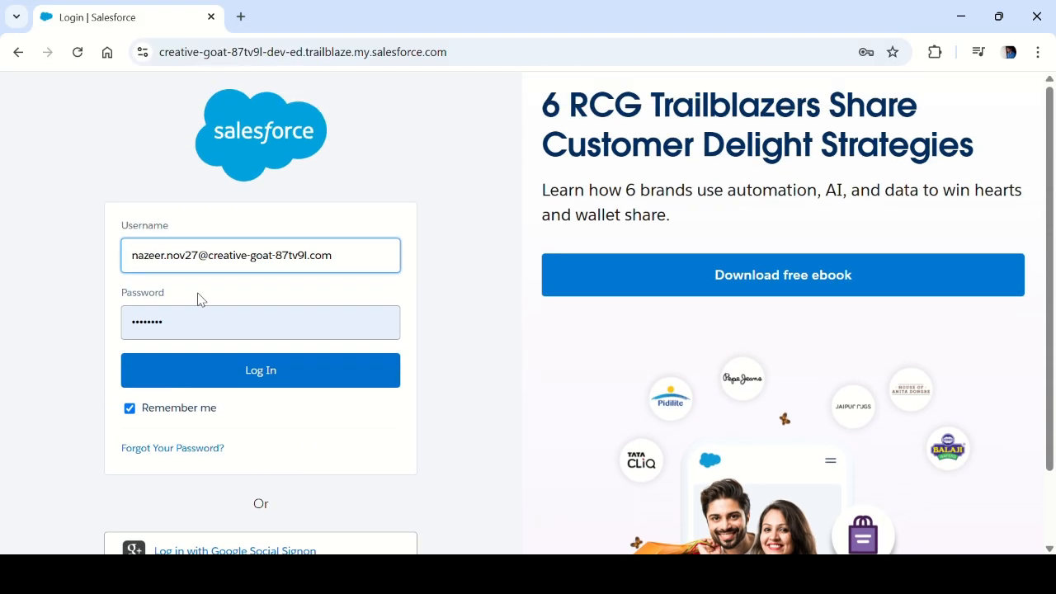
pyautogui.scroll(-1, 254, 347)
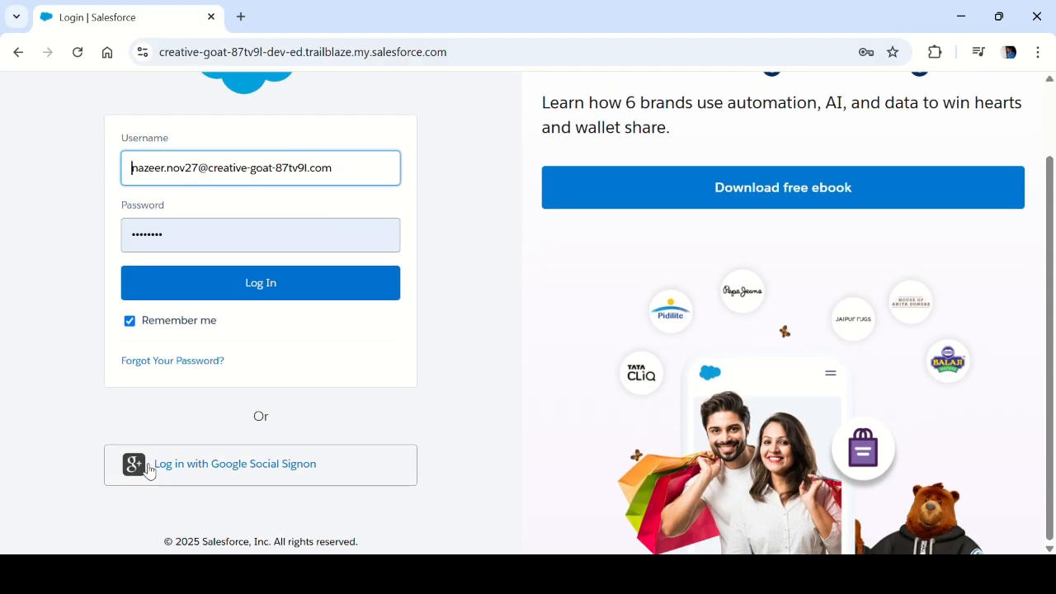
pyautogui.scroll(1, 223, 392)
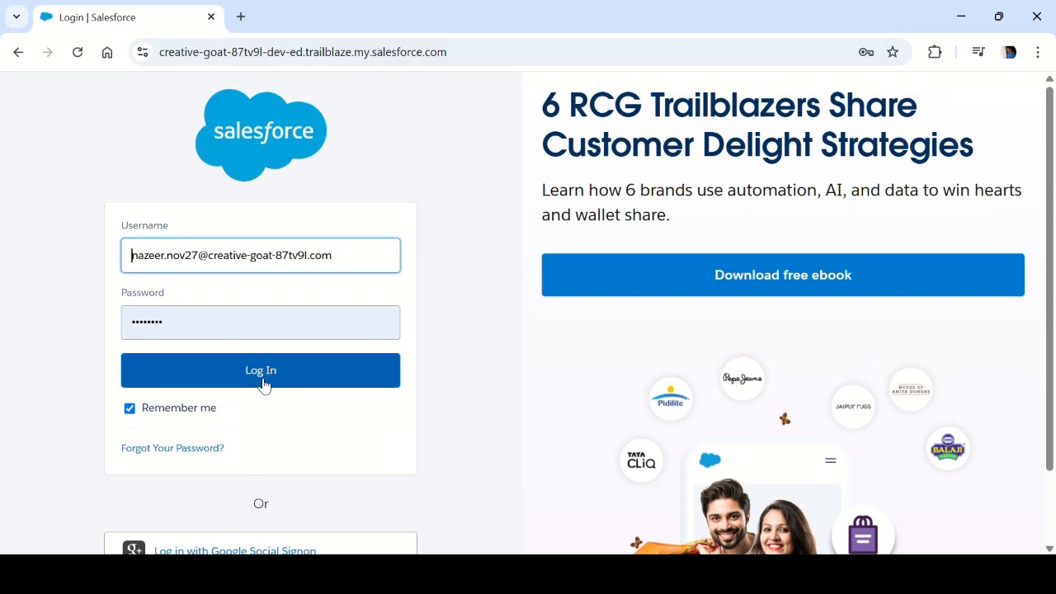
pyautogui.click(264, 380)
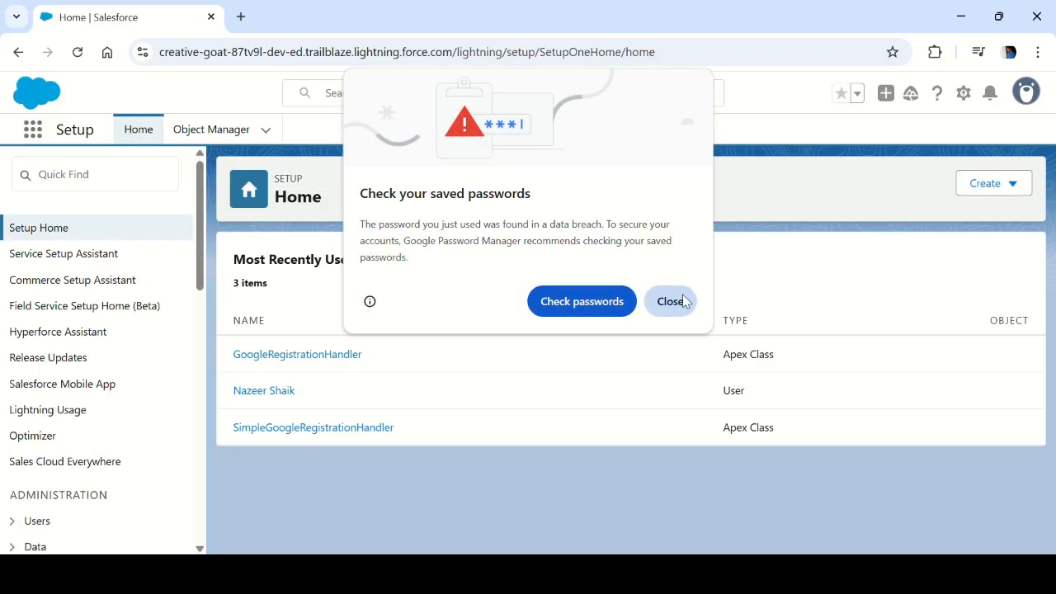
pyautogui.click(670, 301)
# Find Auth. Providers in Setup and open the Google Social Signon provider for editing at its Icon URL setting
pyautogui.click(128, 170)
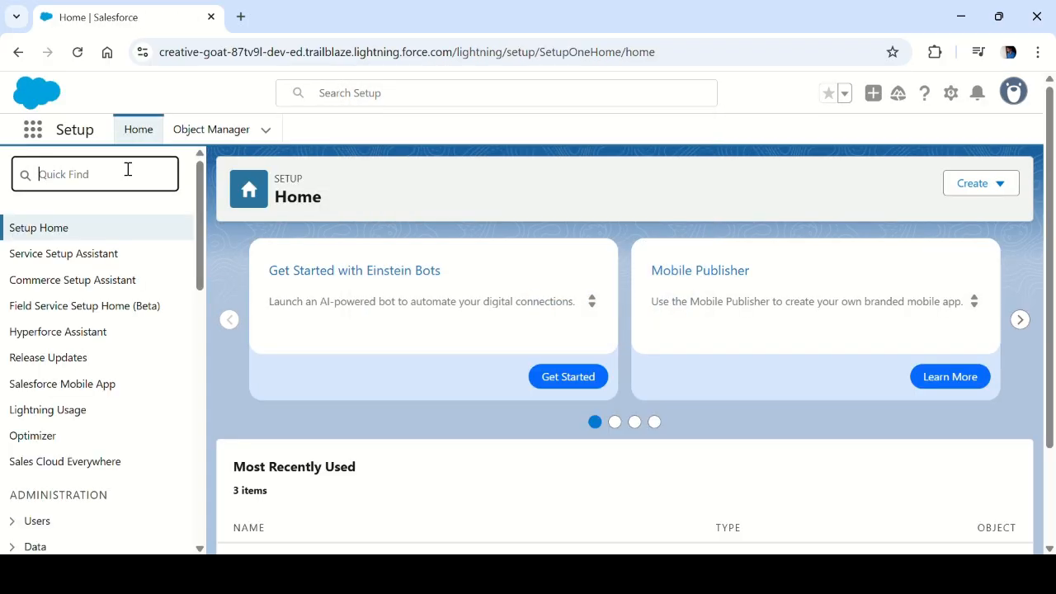
pyautogui.write('auth')
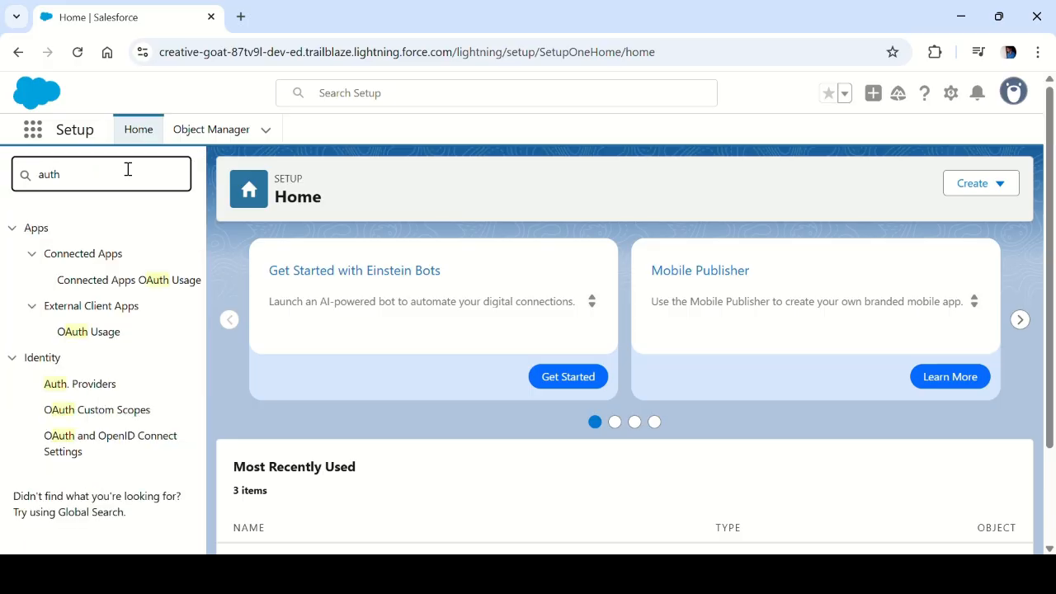
pyautogui.click(84, 388)
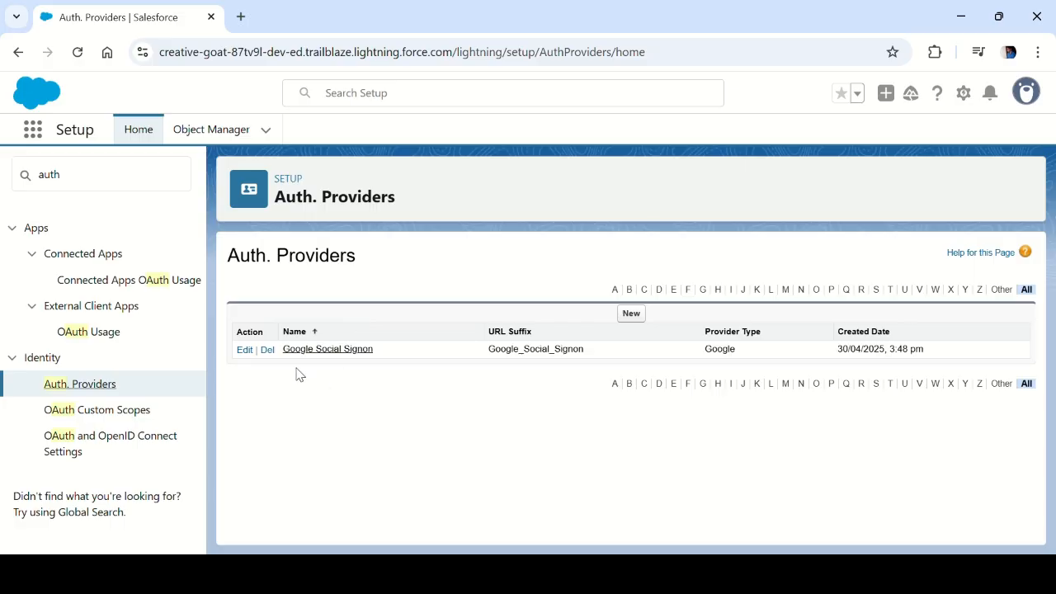
pyautogui.click(248, 352)
pyautogui.scroll(-4, 394, 367)
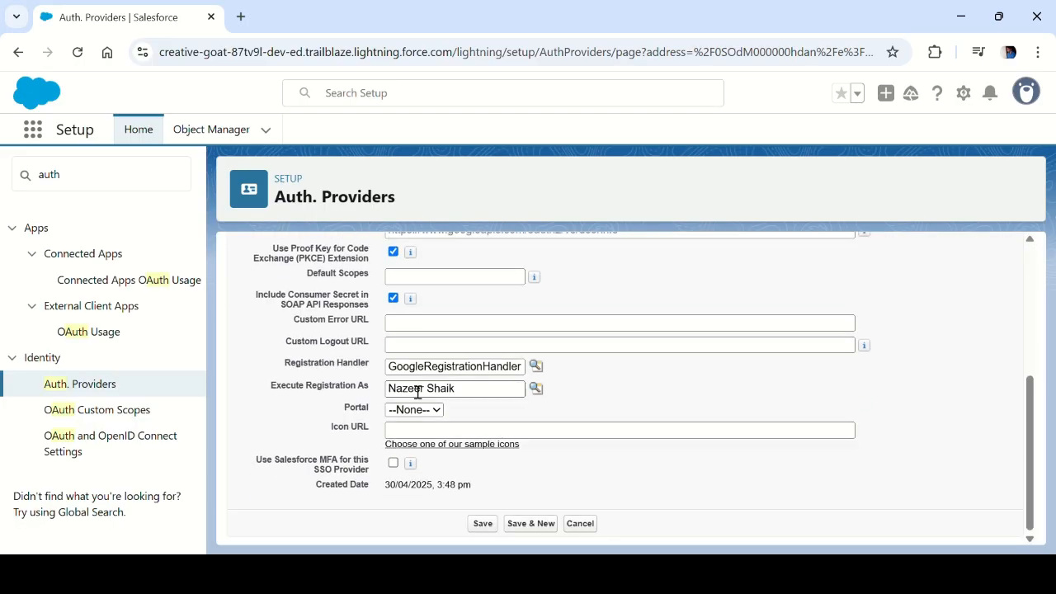
pyautogui.moveTo(334, 436); pyautogui.dragTo(376, 438)
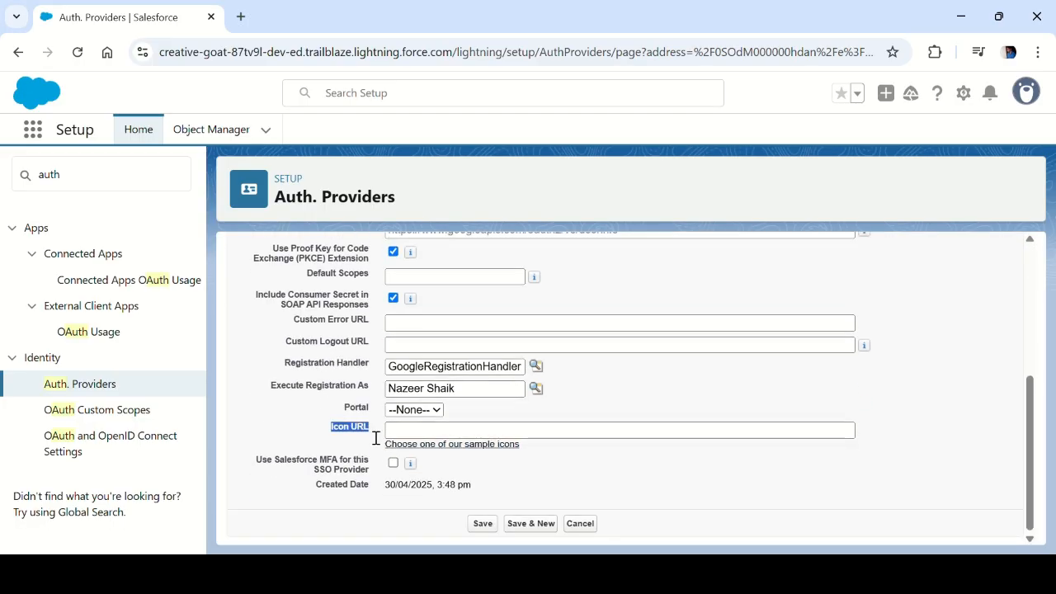
pyautogui.click(597, 437)
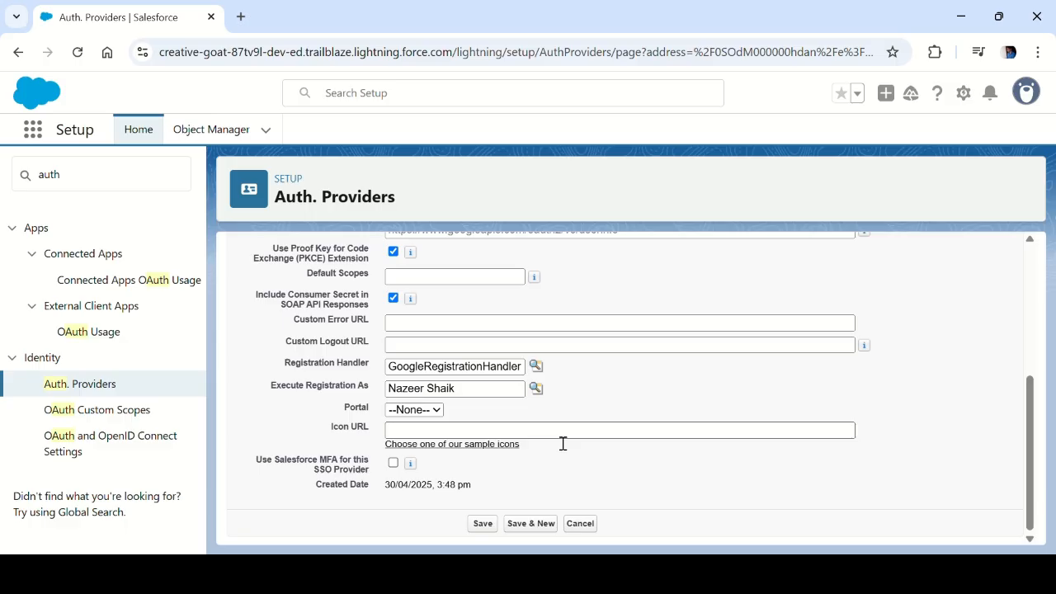
# Open the sample social sign-on icons and copy the icon URL of Google: Colored
pyautogui.click(446, 444)
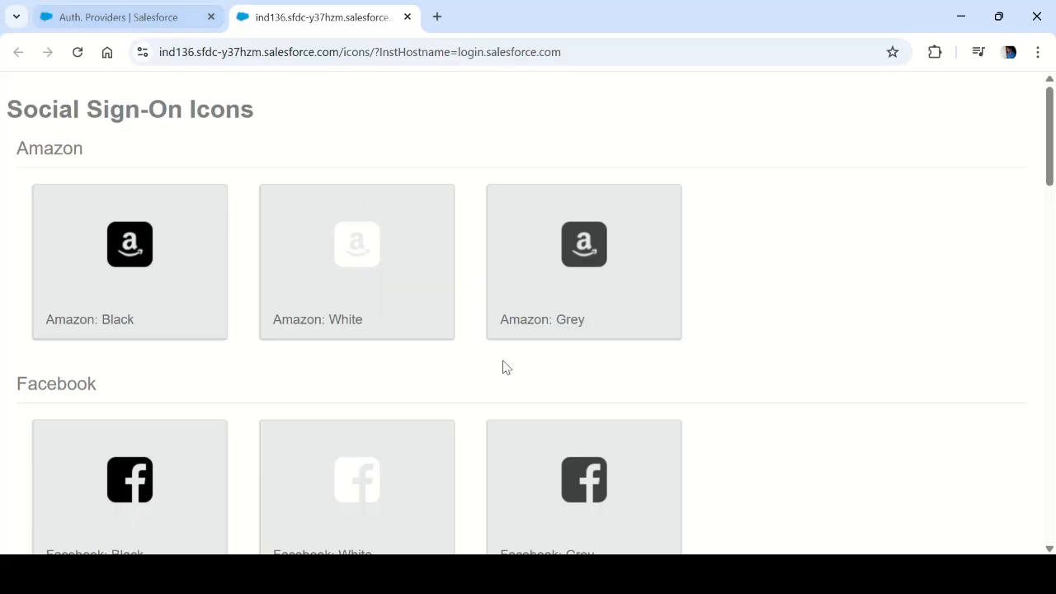
pyautogui.scroll(-1, 404, 372)
pyautogui.click(153, 30)
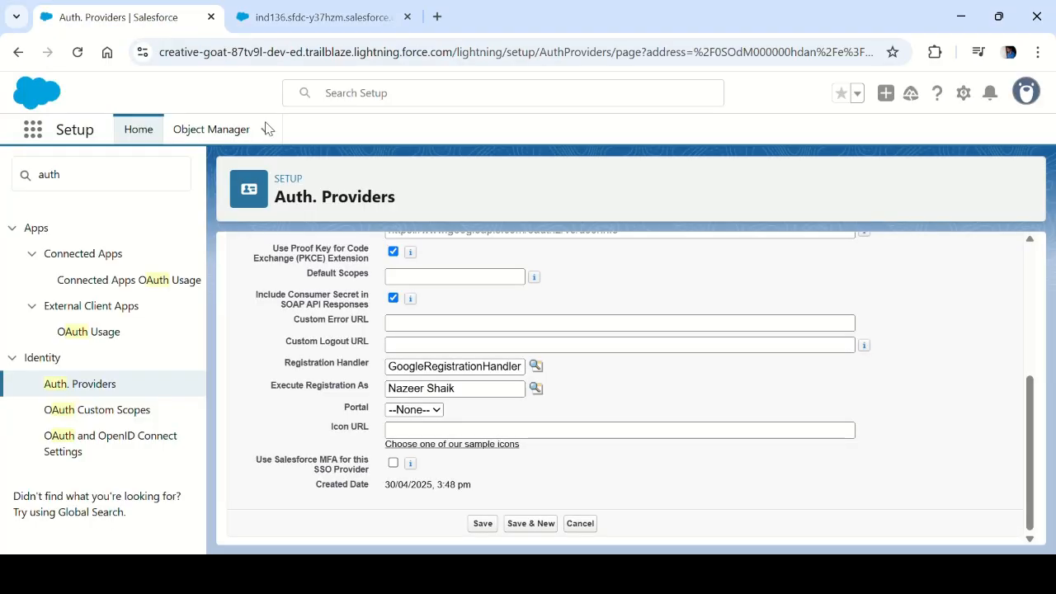
pyautogui.click(312, 18)
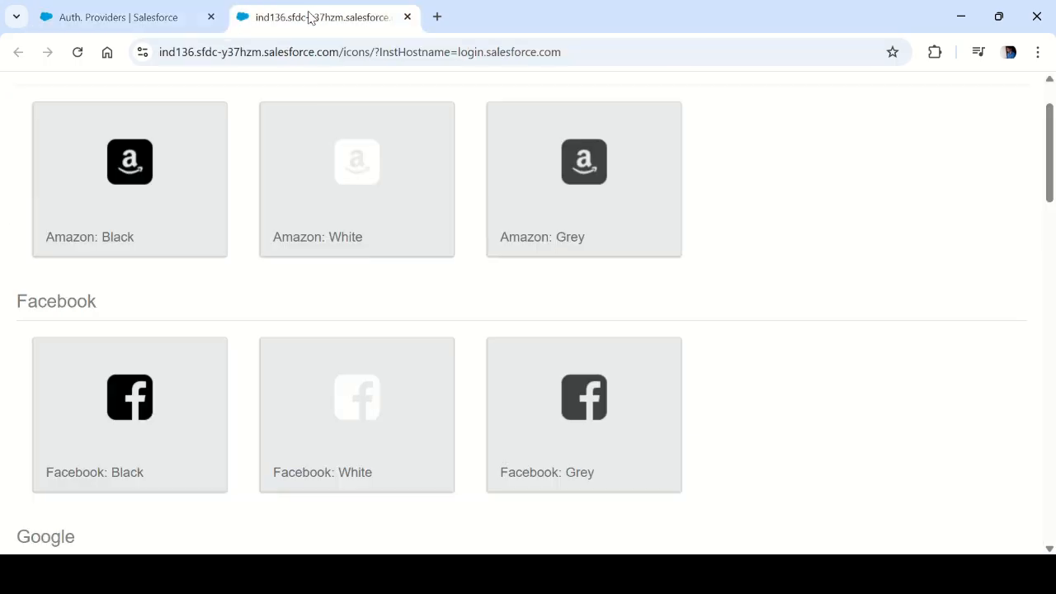
pyautogui.scroll(-2, 322, 288)
pyautogui.scroll(-2, 290, 269)
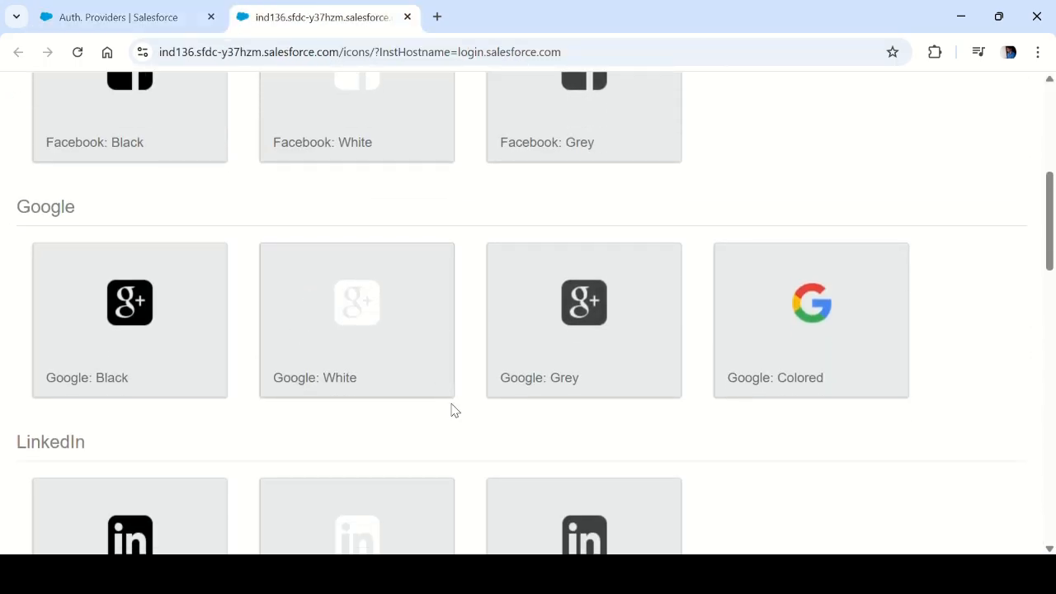
pyautogui.scroll(1, 450, 400)
pyautogui.moveTo(16, 290); pyautogui.dragTo(78, 299)
pyautogui.scroll(-1, 288, 297)
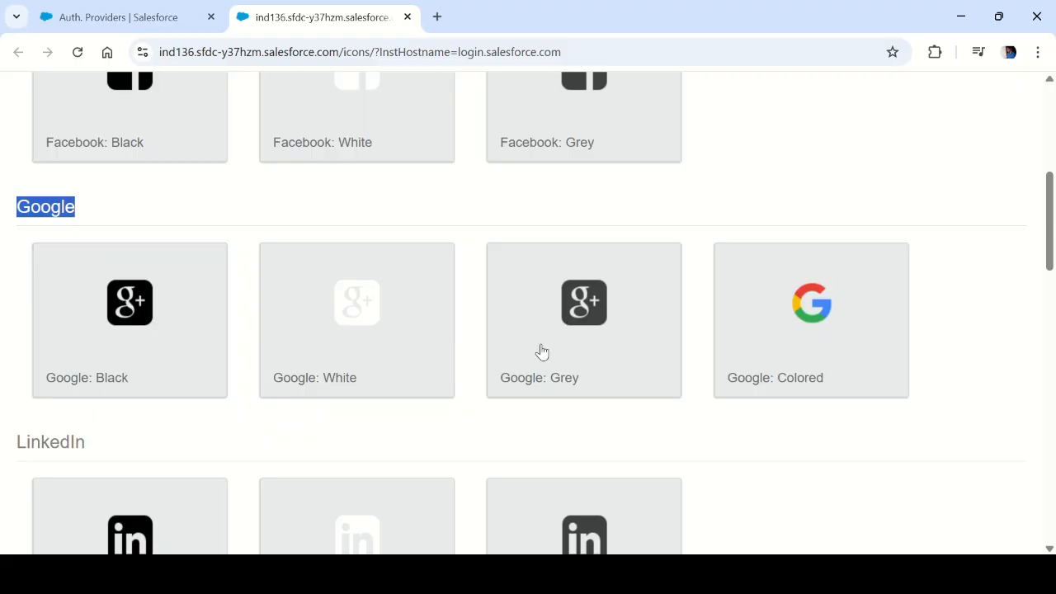
pyautogui.click(803, 326)
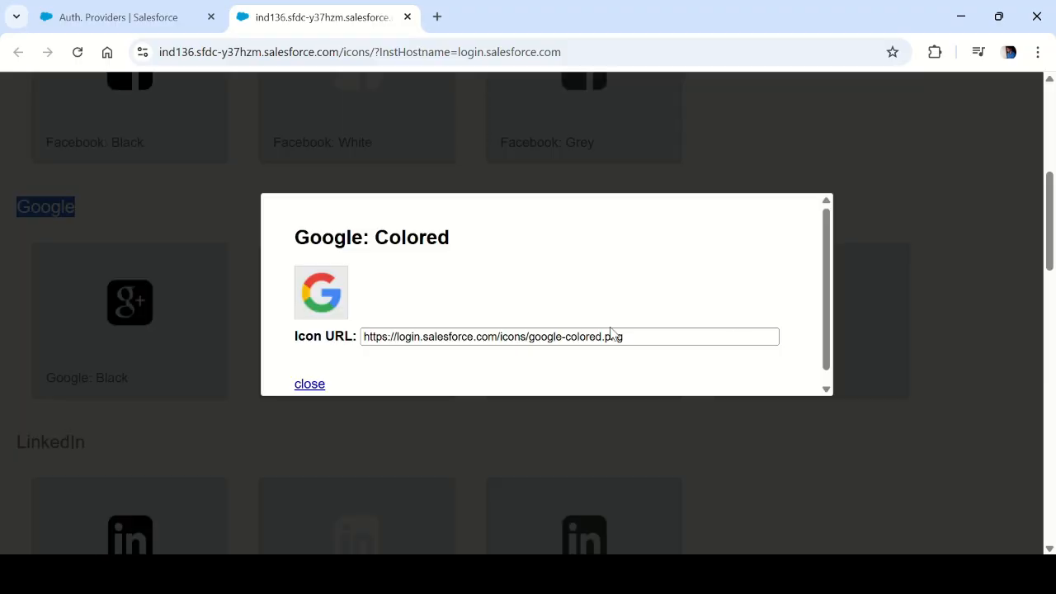
pyautogui.tripleClick(654, 342)
pyautogui.hotkey('ctrl', 'c')
pyautogui.click(132, 13)
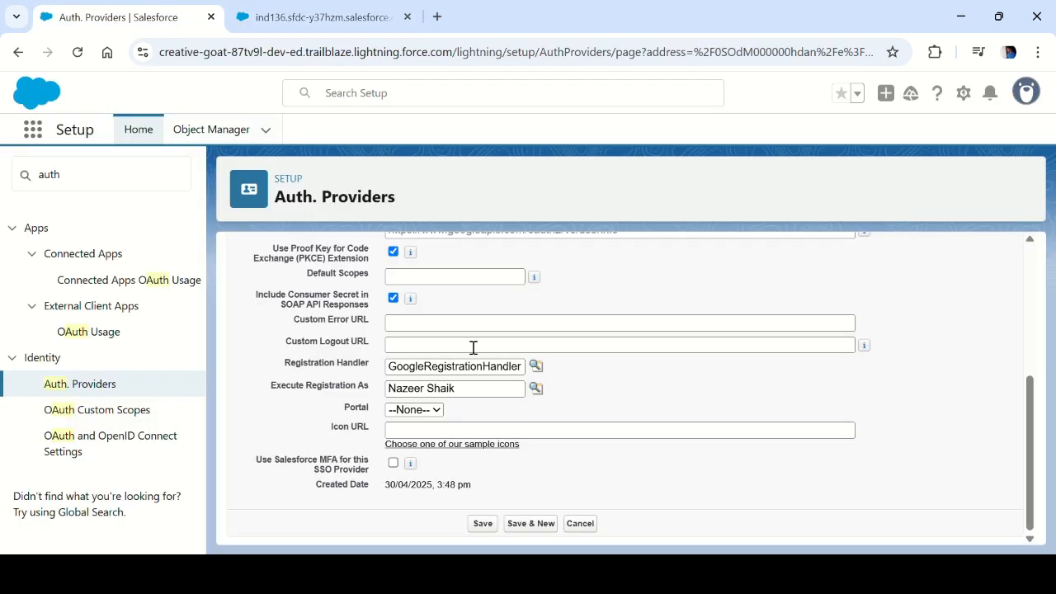
pyautogui.click(429, 432)
pyautogui.hotkey('ctrl', 'v')
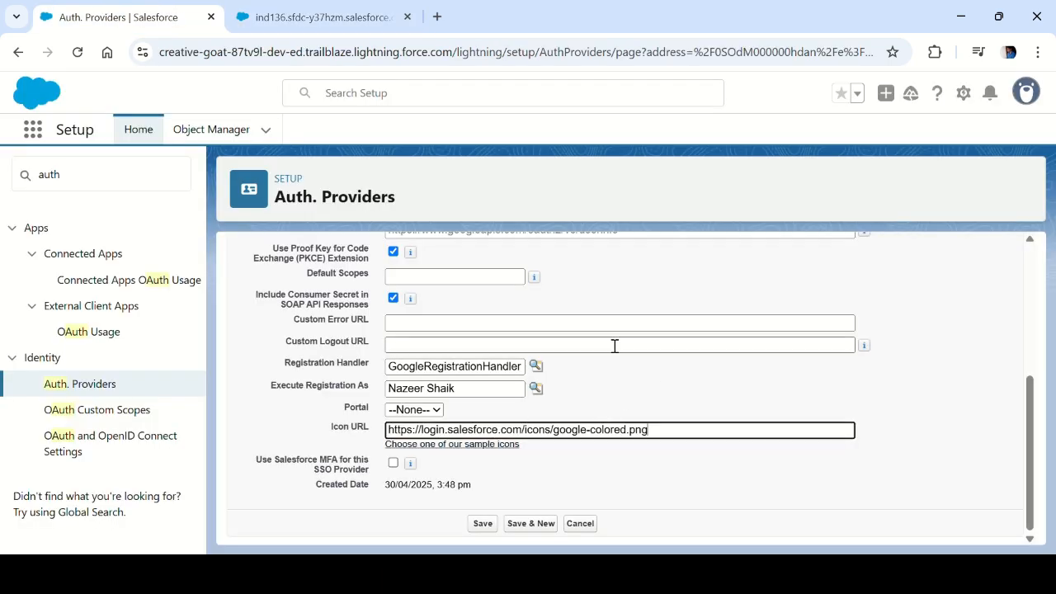
pyautogui.click(484, 527)
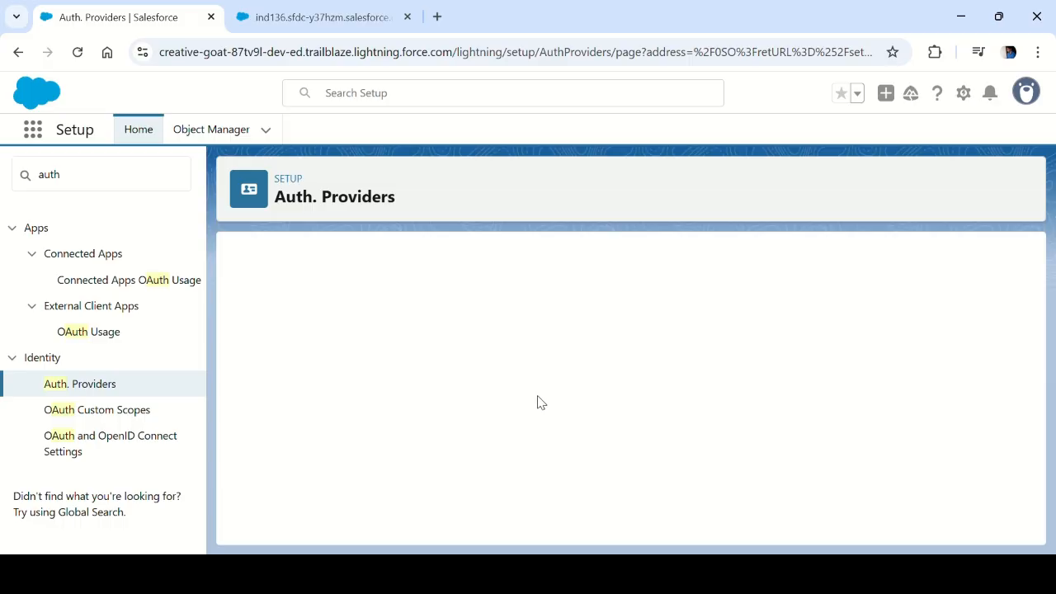
# Log out of the org and check the icon on the login page's Google Social Signon option
pyautogui.click(1027, 92)
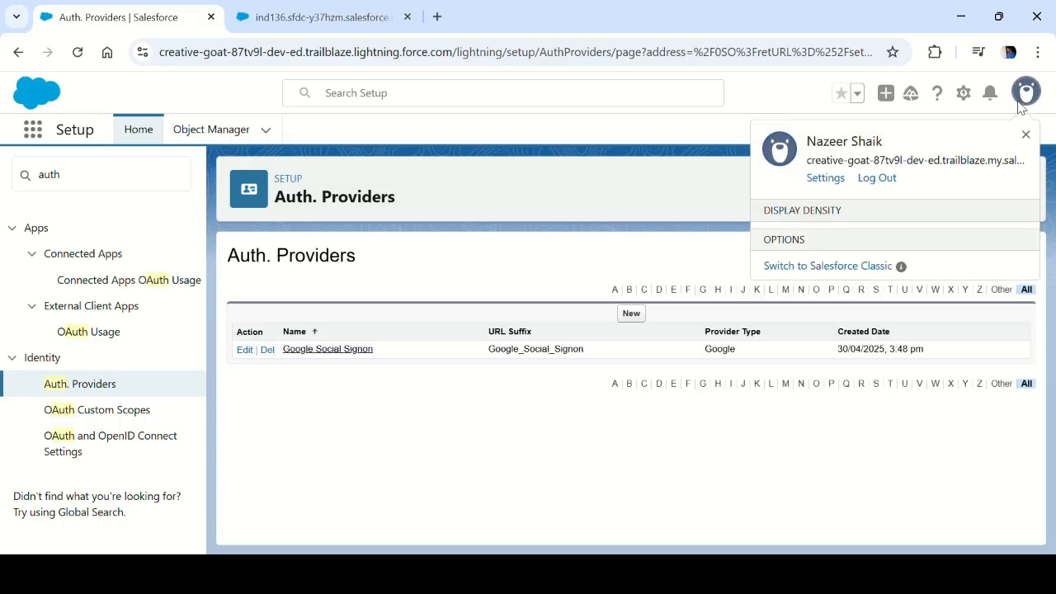
pyautogui.click(879, 182)
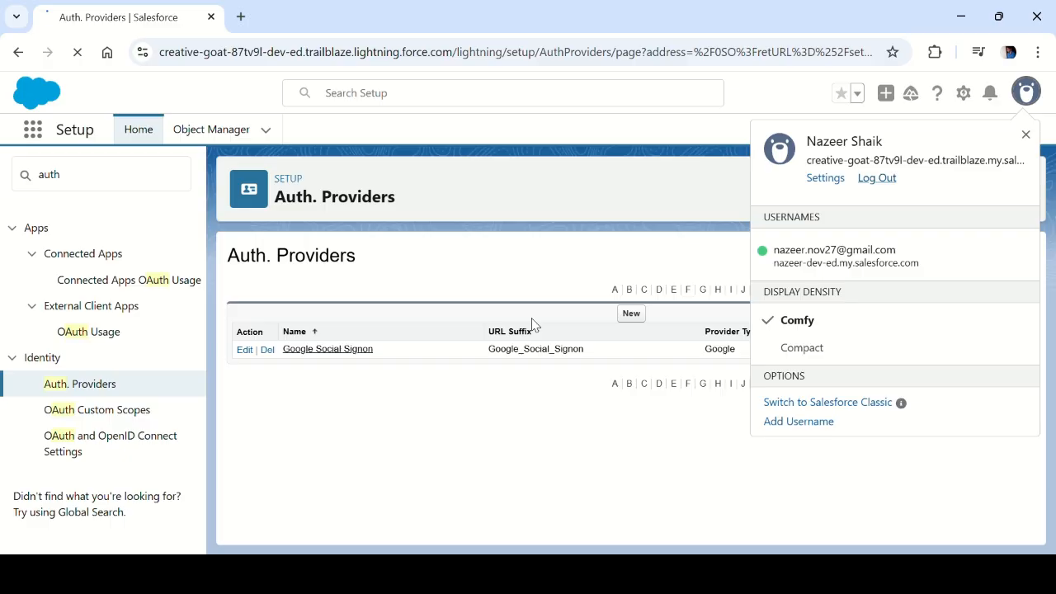
pyautogui.scroll(-2, 424, 318)
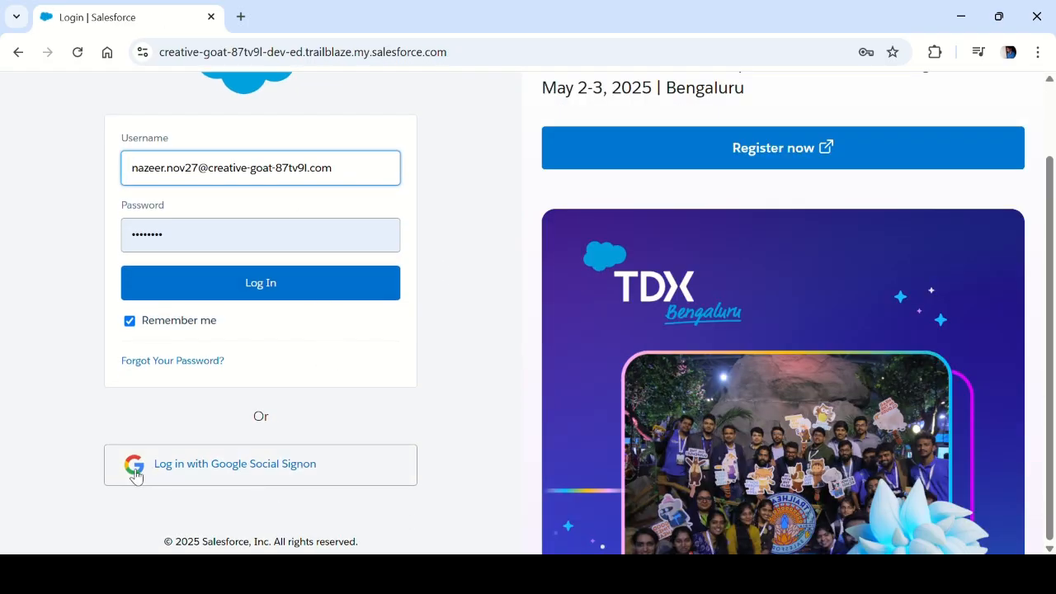
pyautogui.scroll(2, 157, 454)
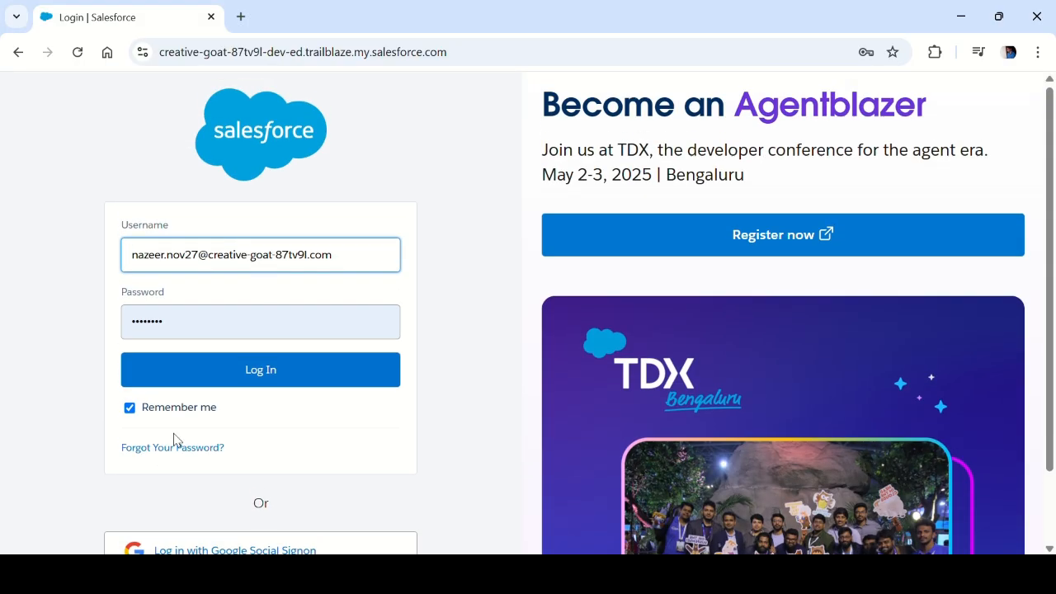
pyautogui.scroll(-2, 407, 347)
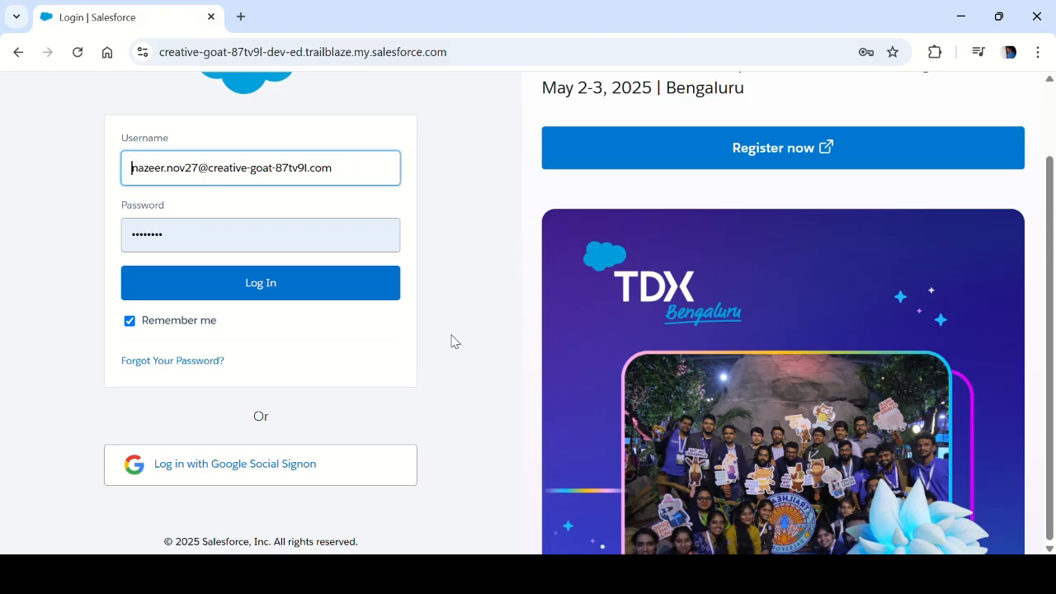
pyautogui.scroll(1, 453, 347)
pyautogui.scroll(-1, 453, 347)
pyautogui.scroll(1, 358, 341)
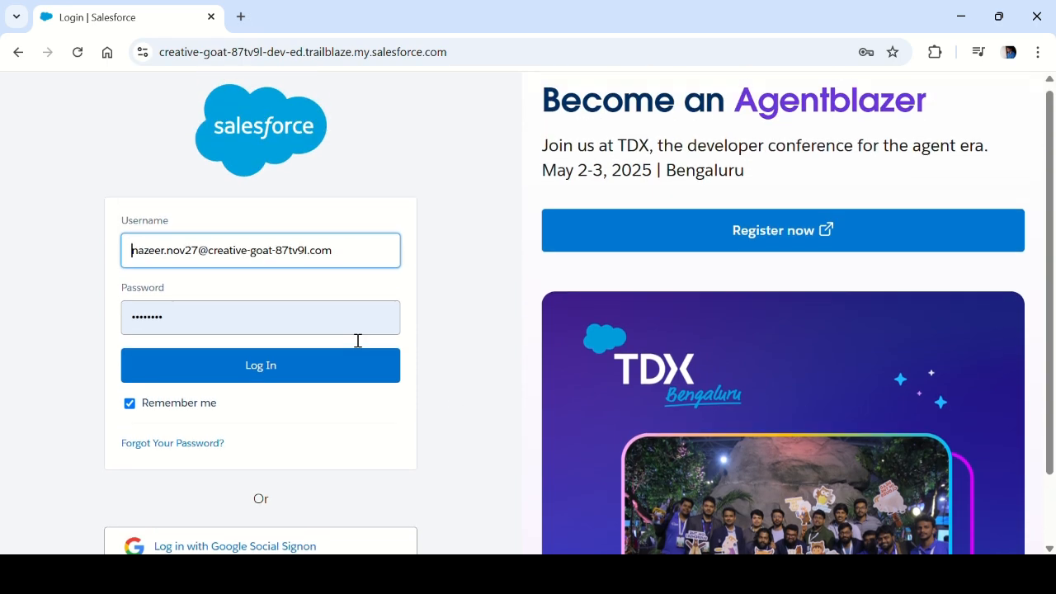
pyautogui.scroll(-1, 358, 341)
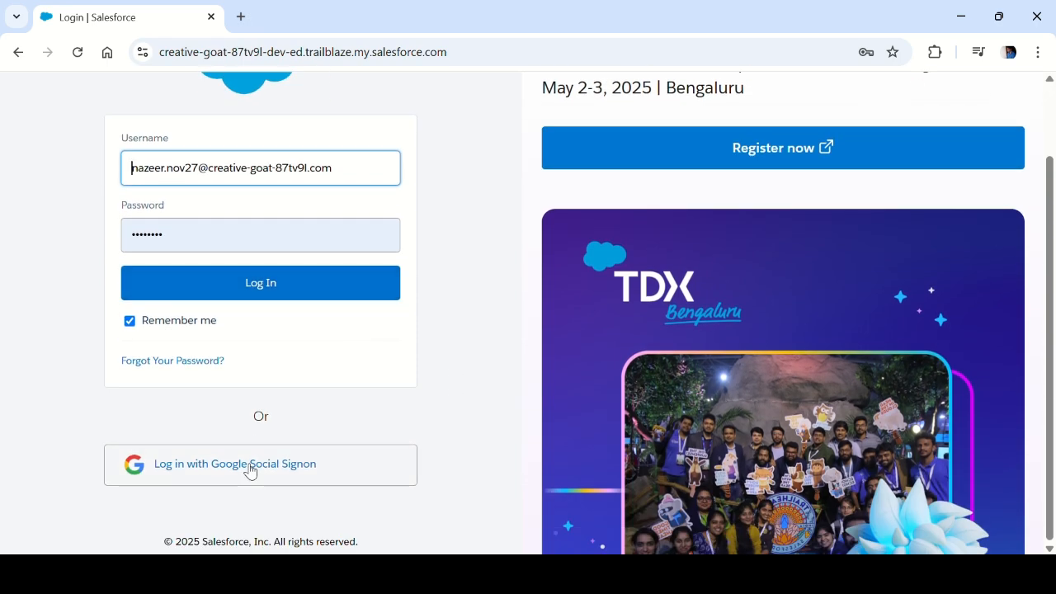
pyautogui.scroll(1, 168, 314)
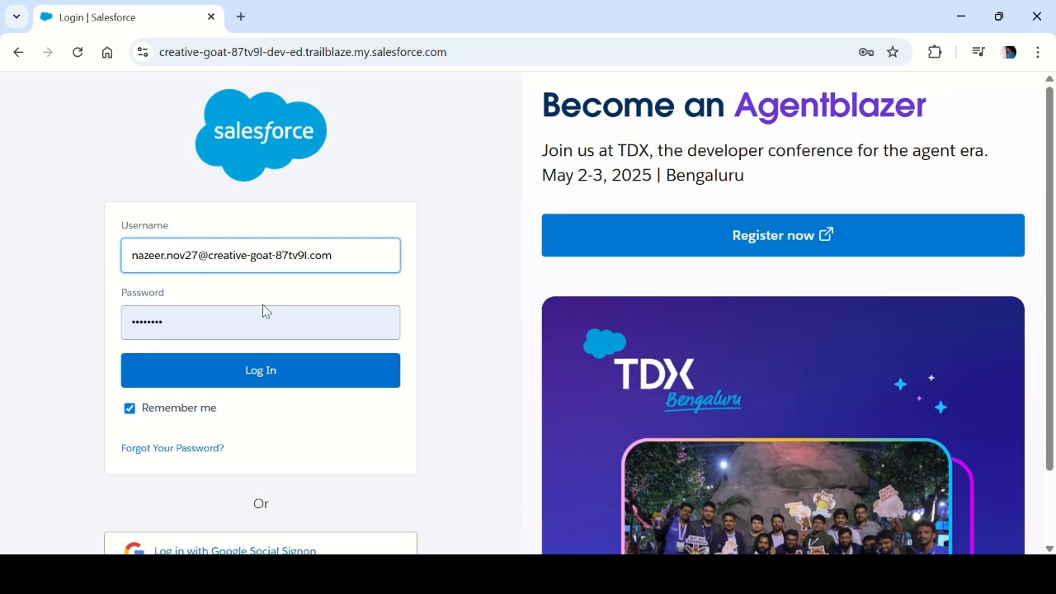
pyautogui.scroll(-1, 170, 347)
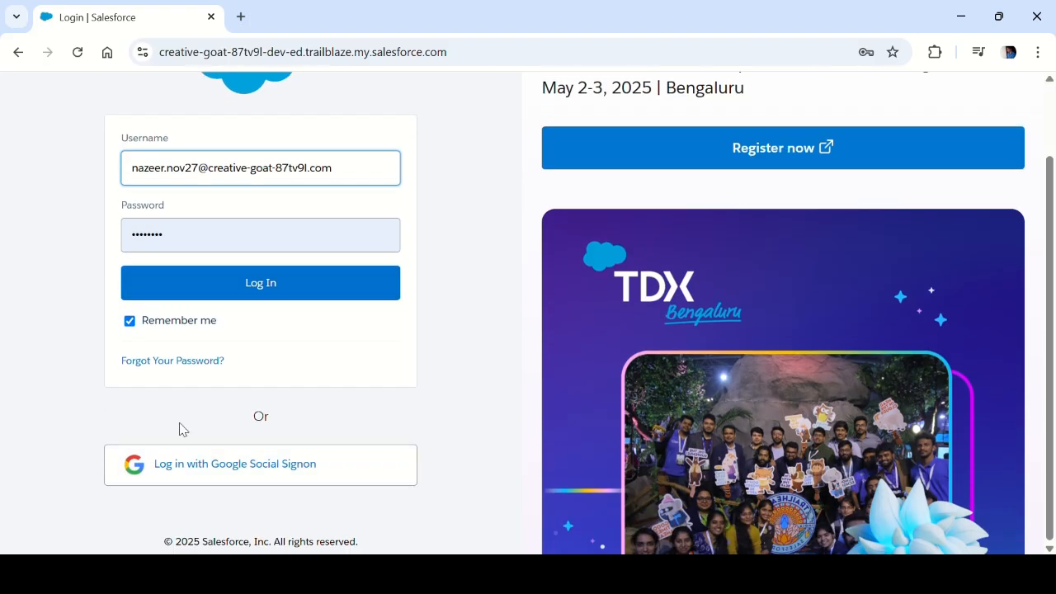
# Log in through Google Social Signon with a listed Google account and decline to register a mobile phone
pyautogui.click(212, 474)
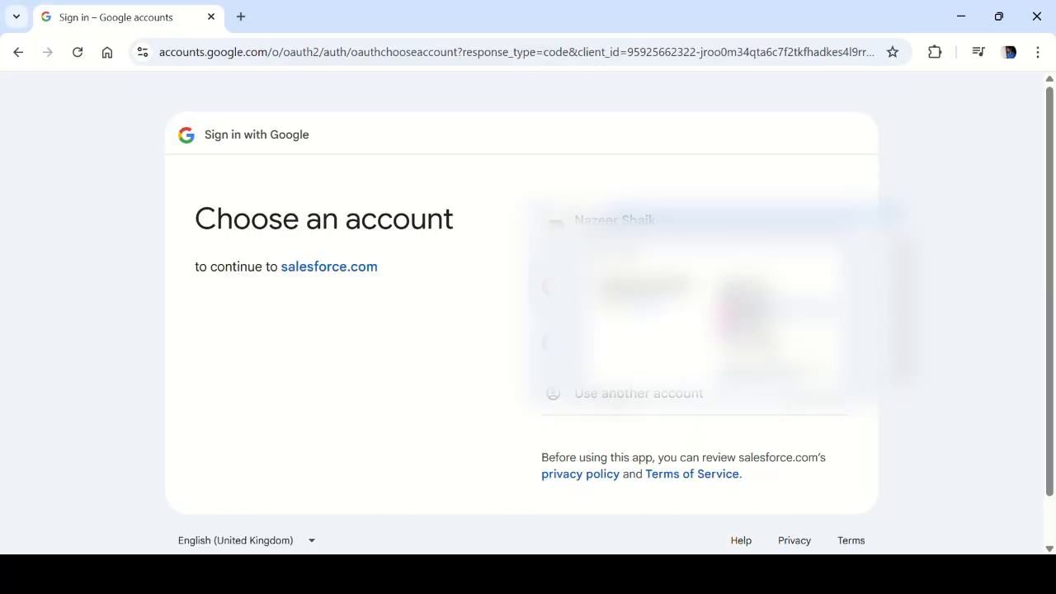
pyautogui.click(660, 286)
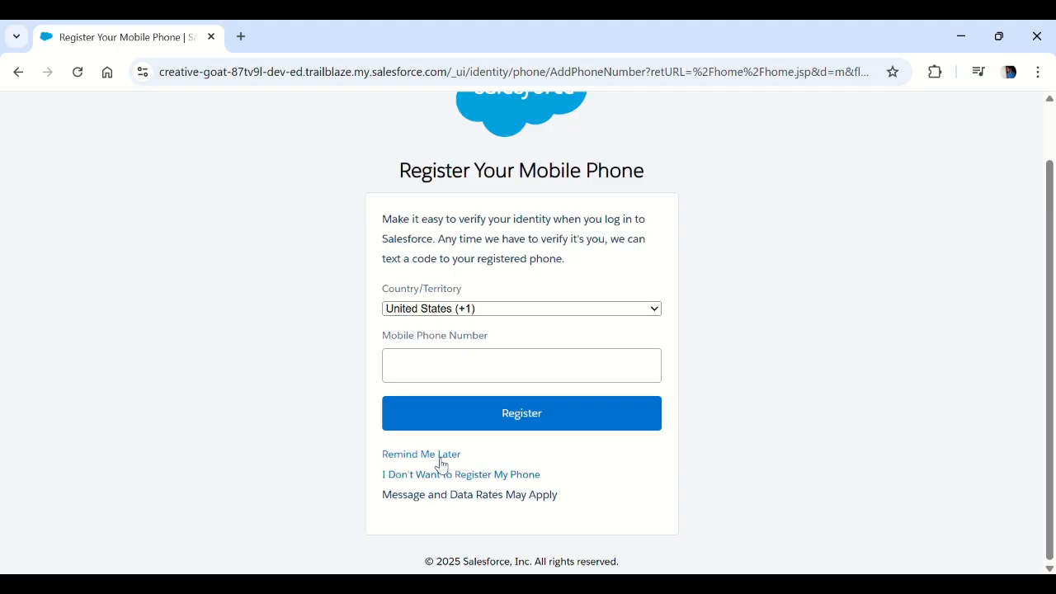
pyautogui.click(428, 477)
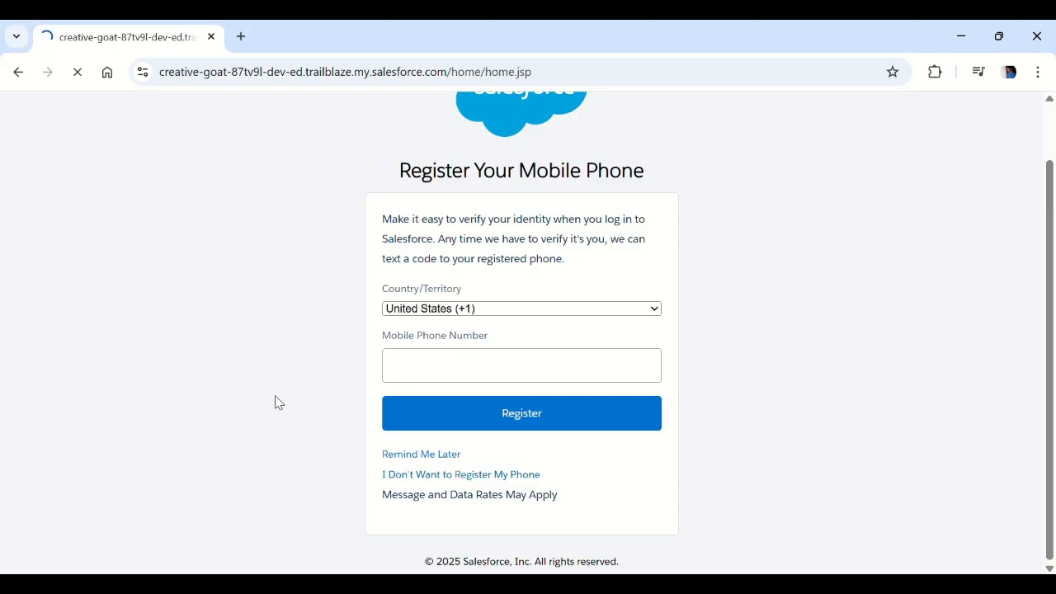